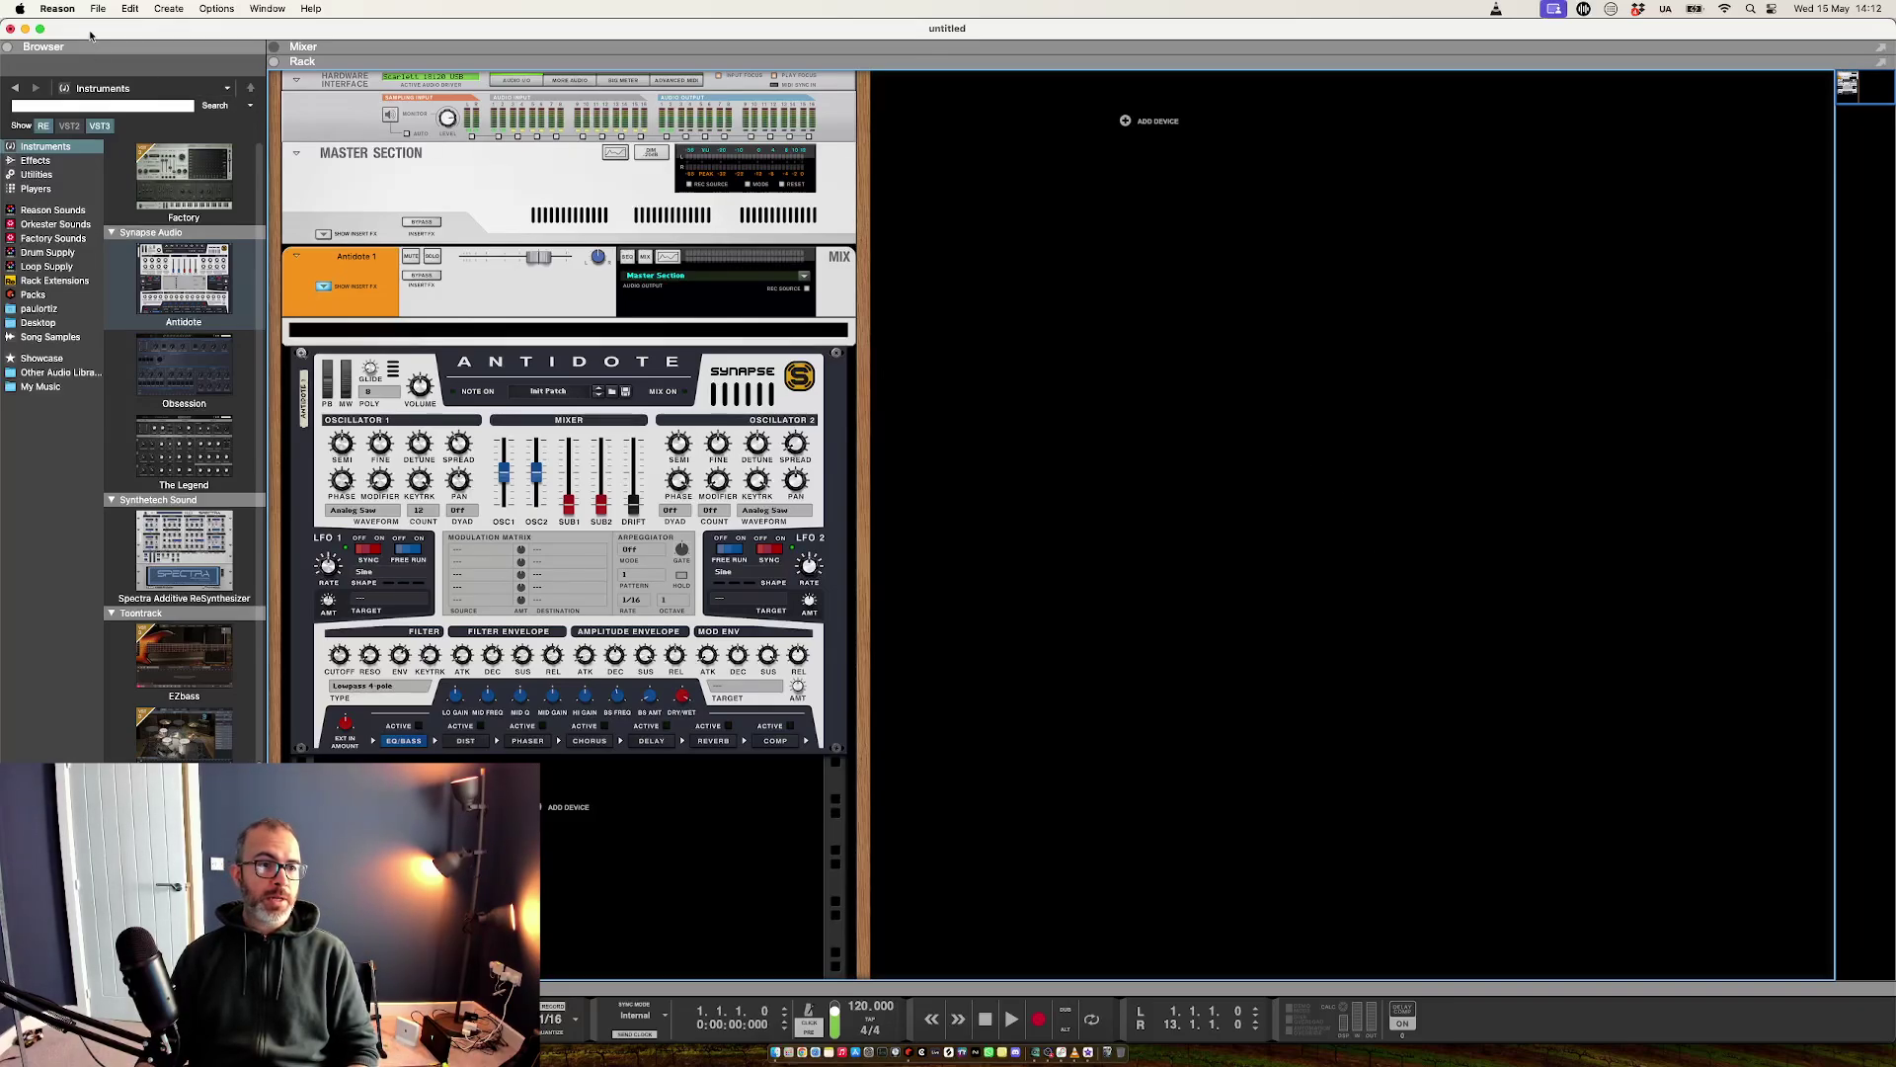
left_click(57, 8)
left_click(108, 51)
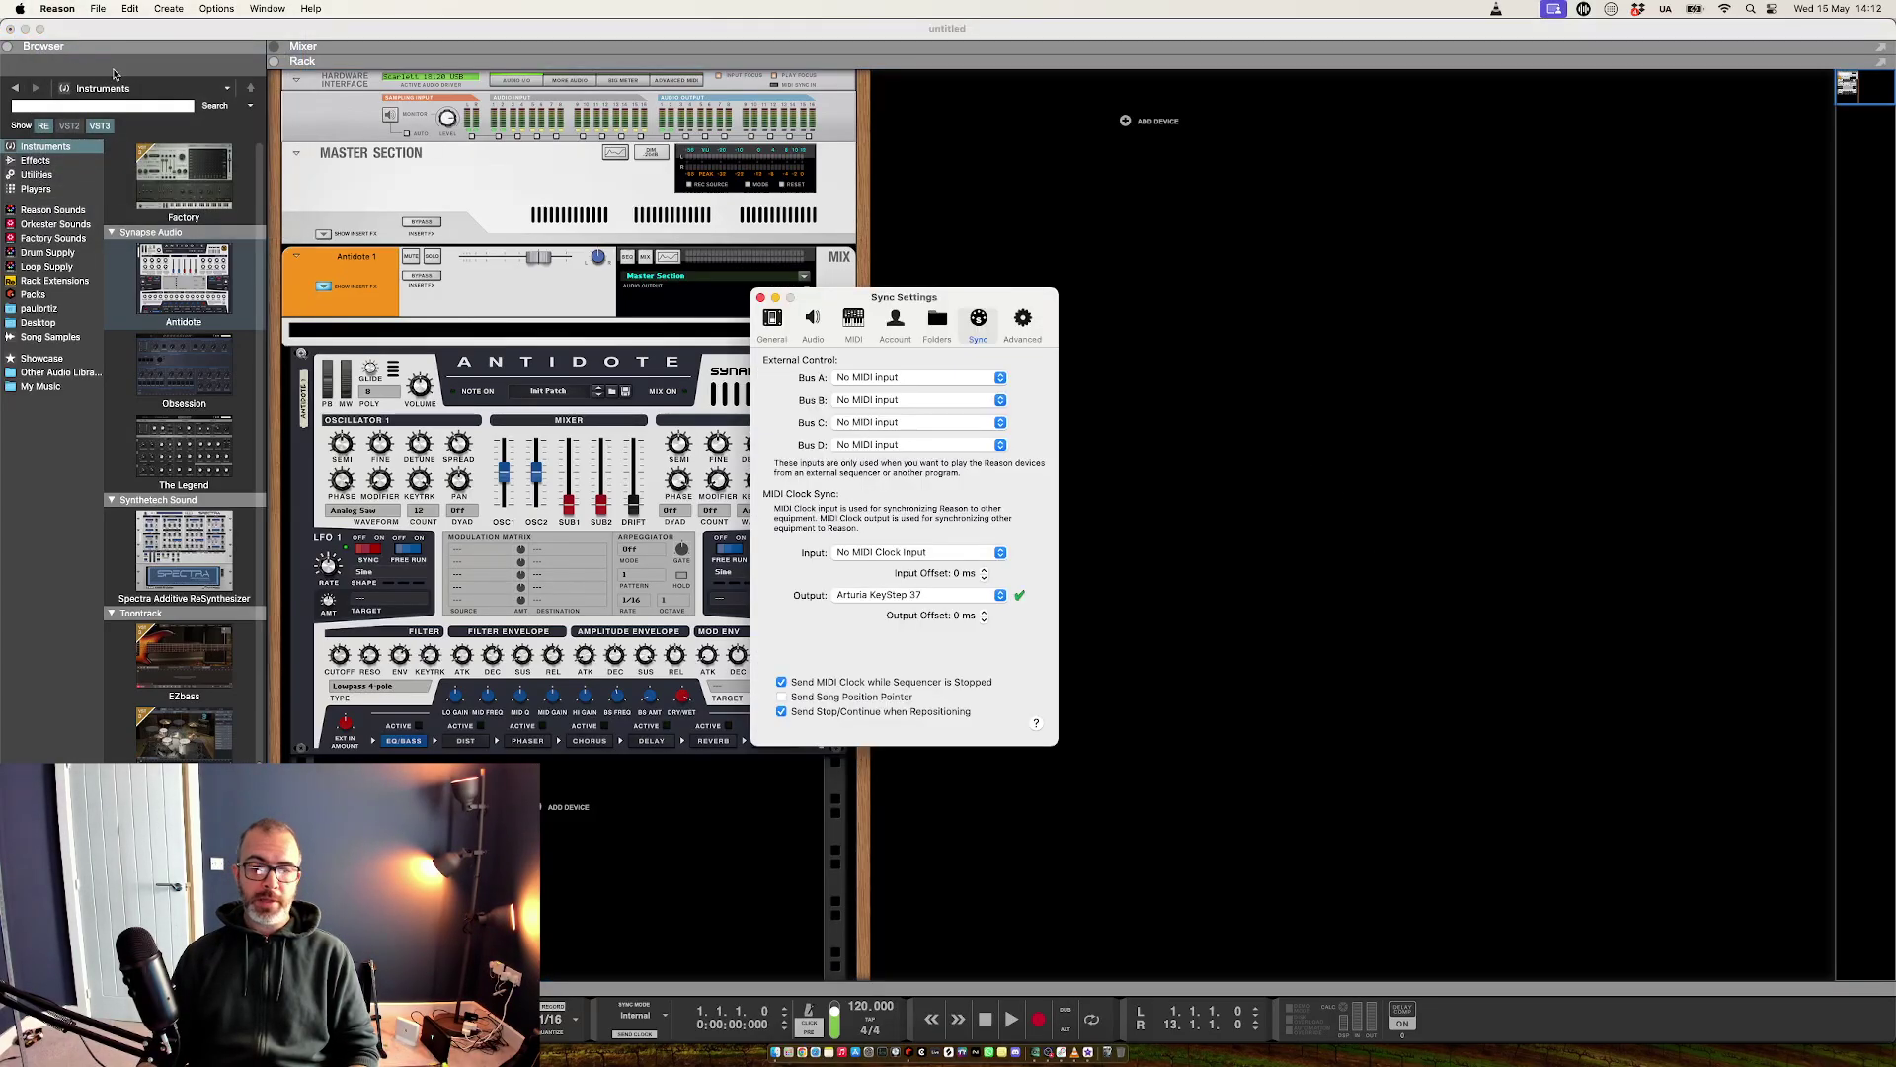
left_click(812, 321)
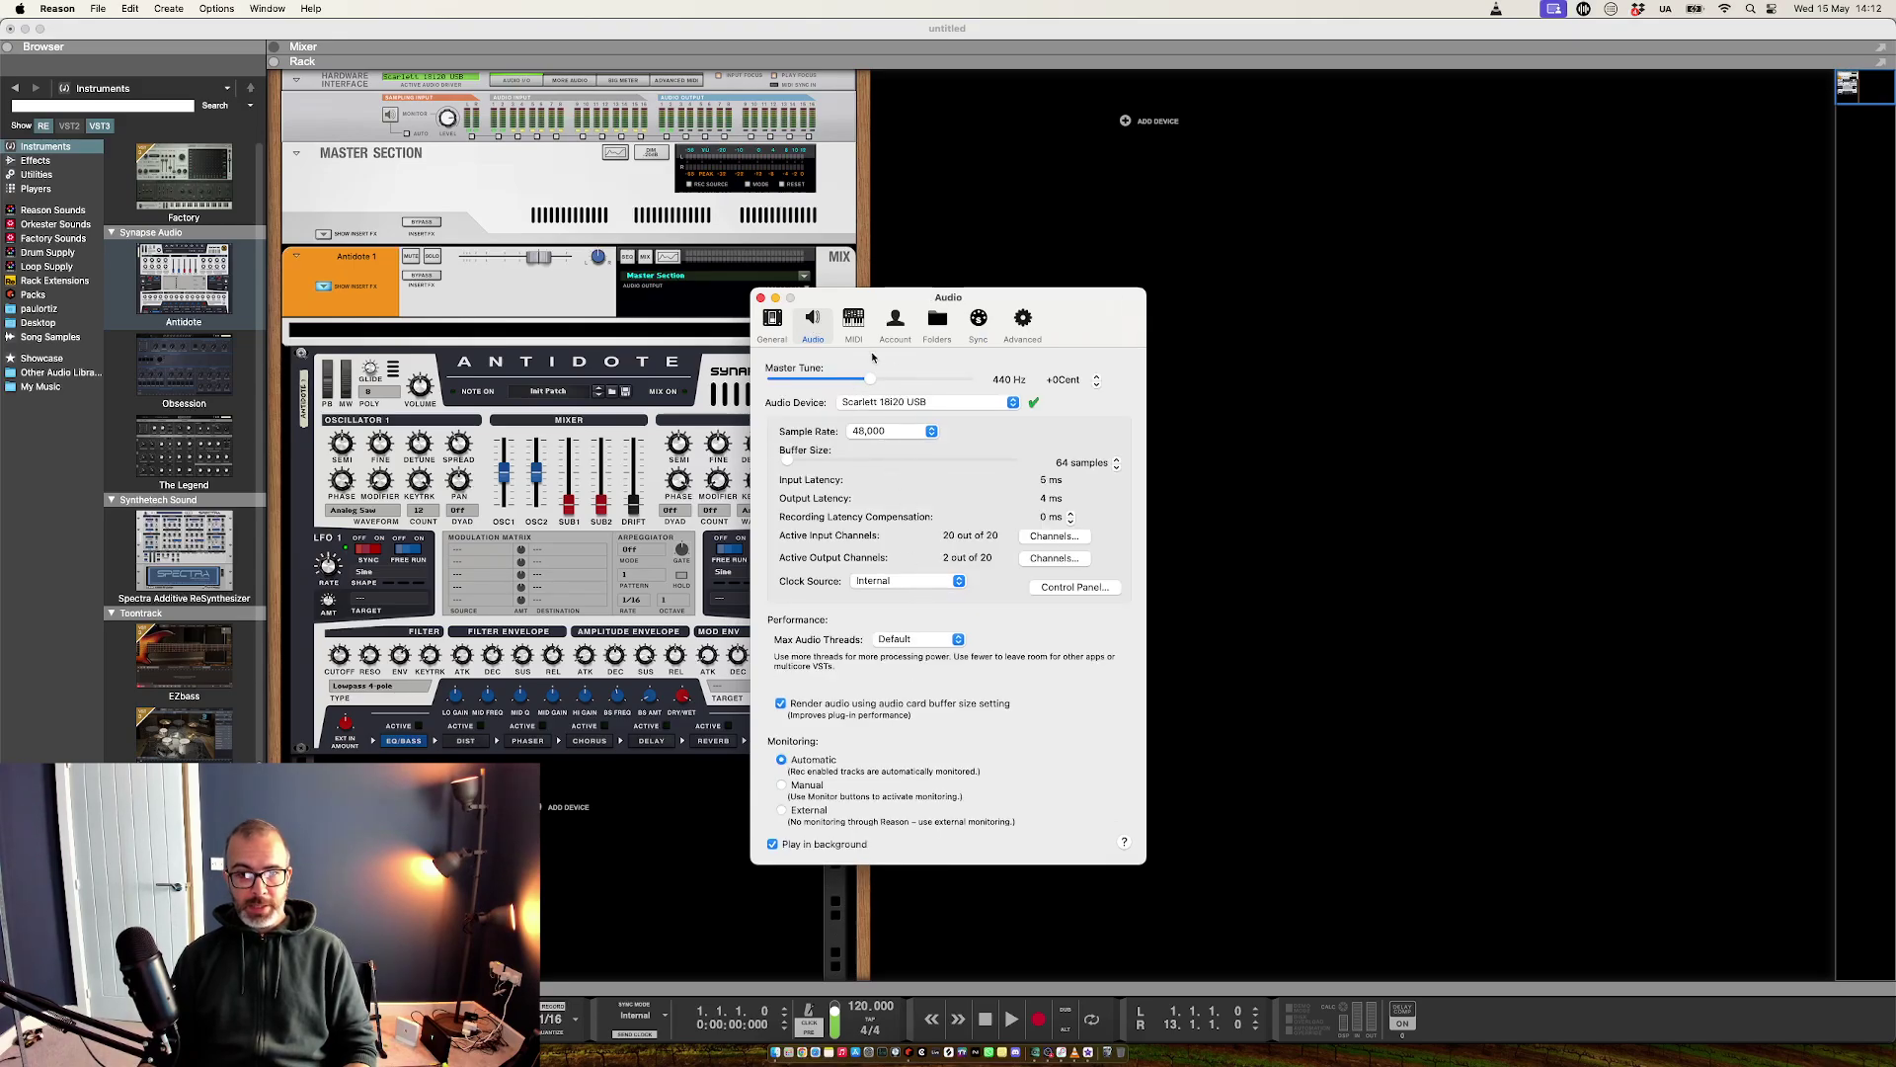
left_click(853, 321)
left_click(895, 532)
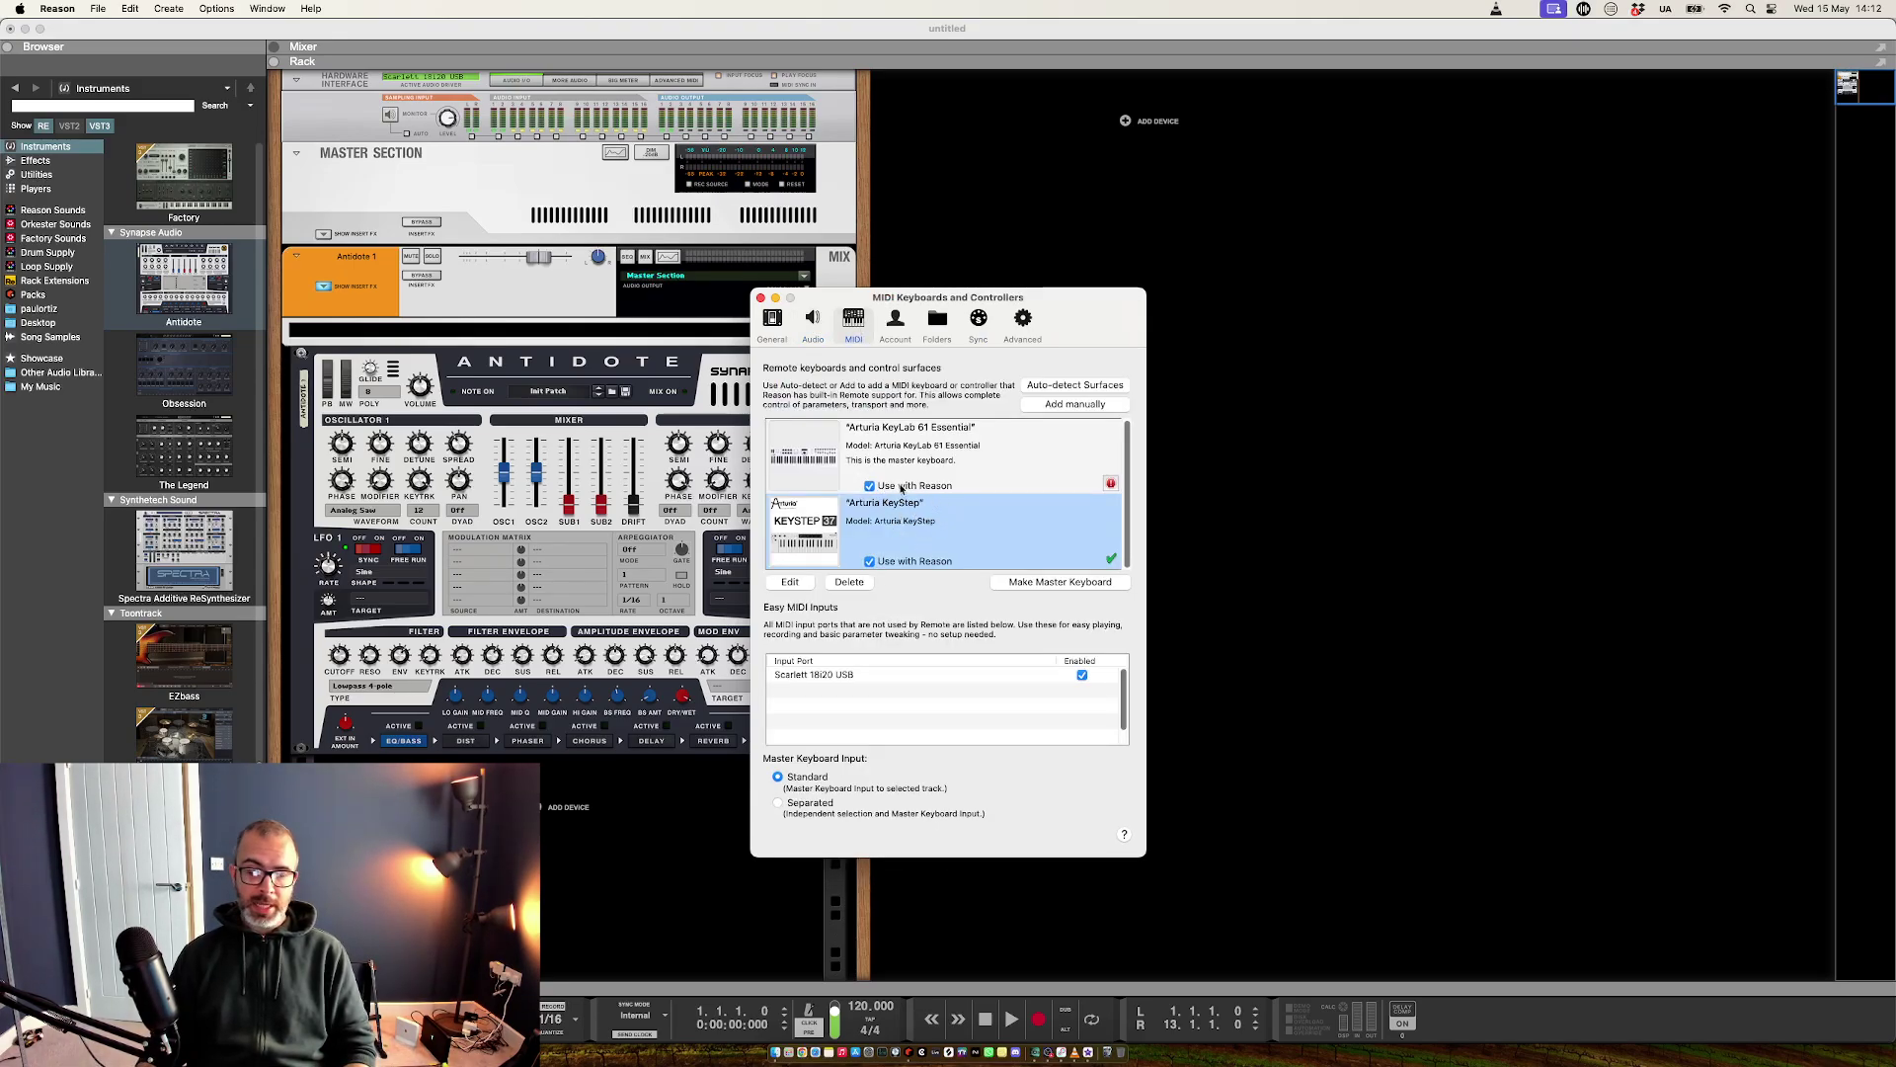
left_click(979, 318)
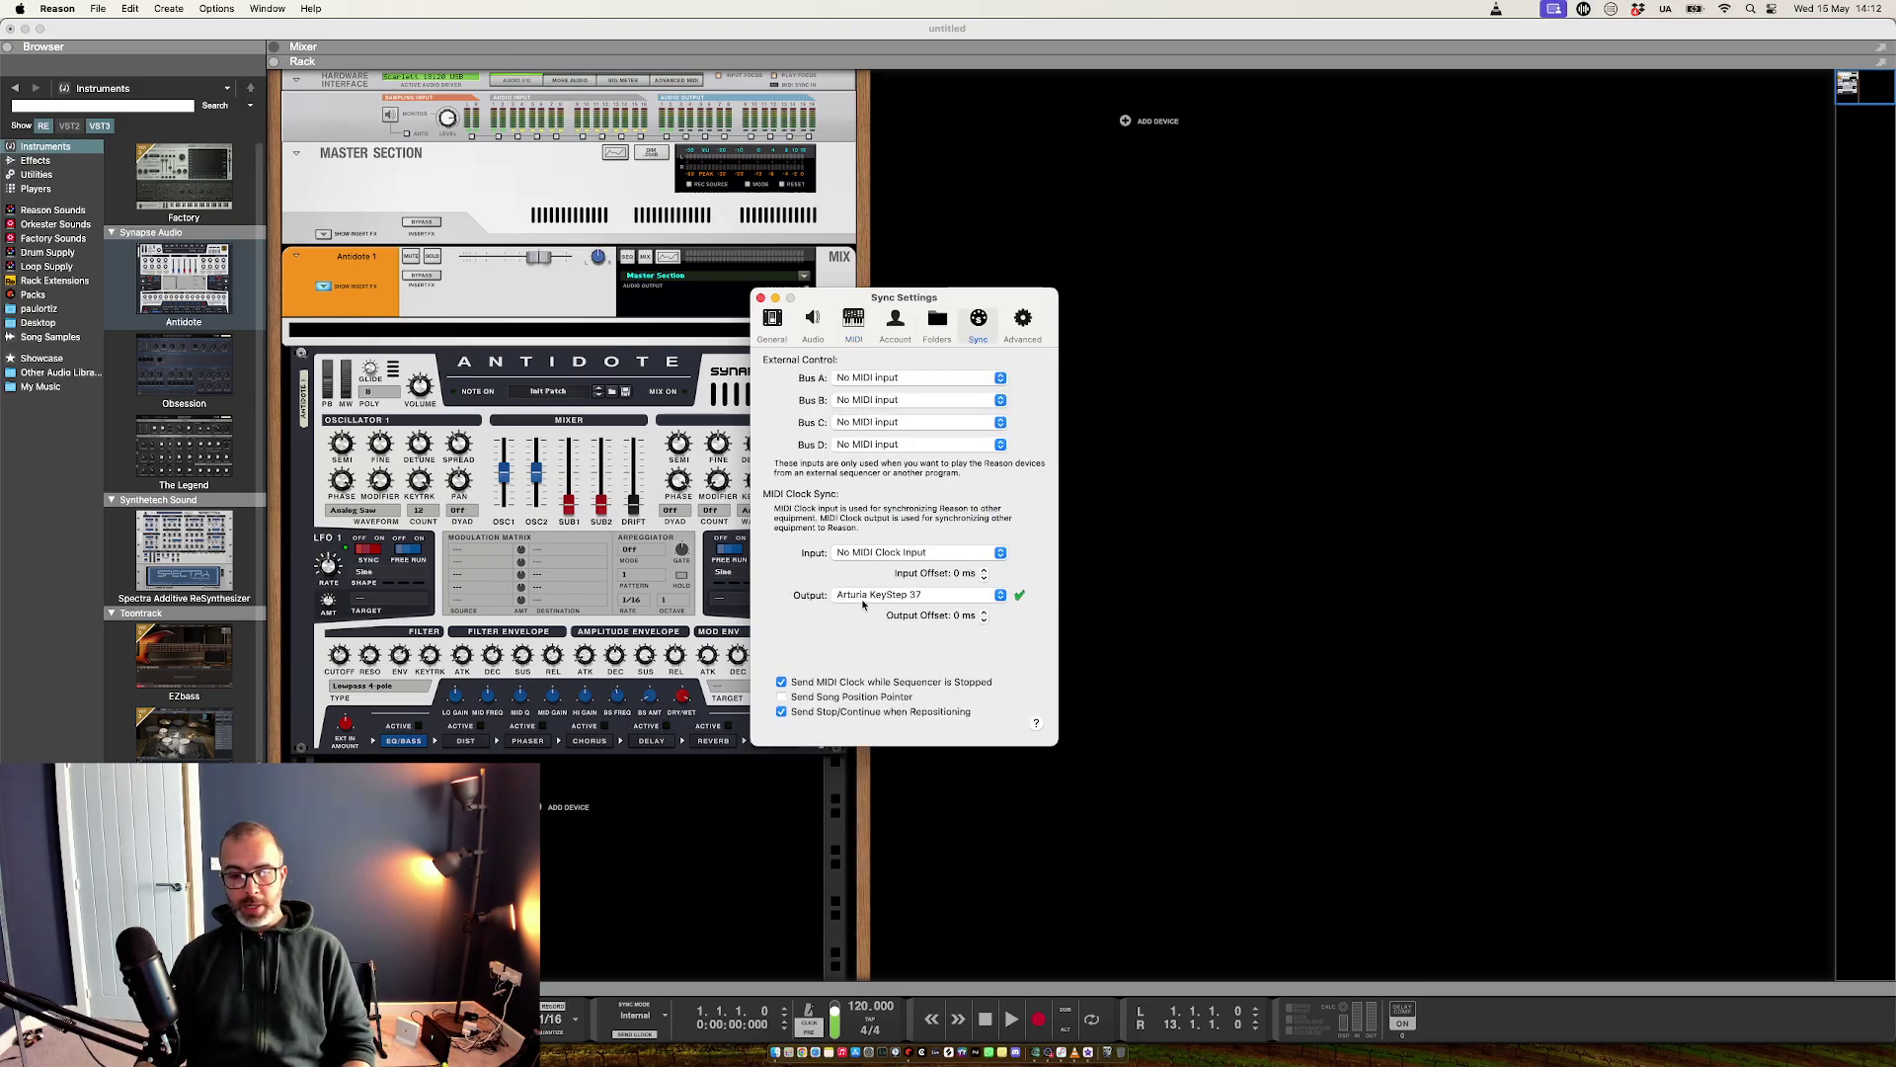
left_click(760, 298)
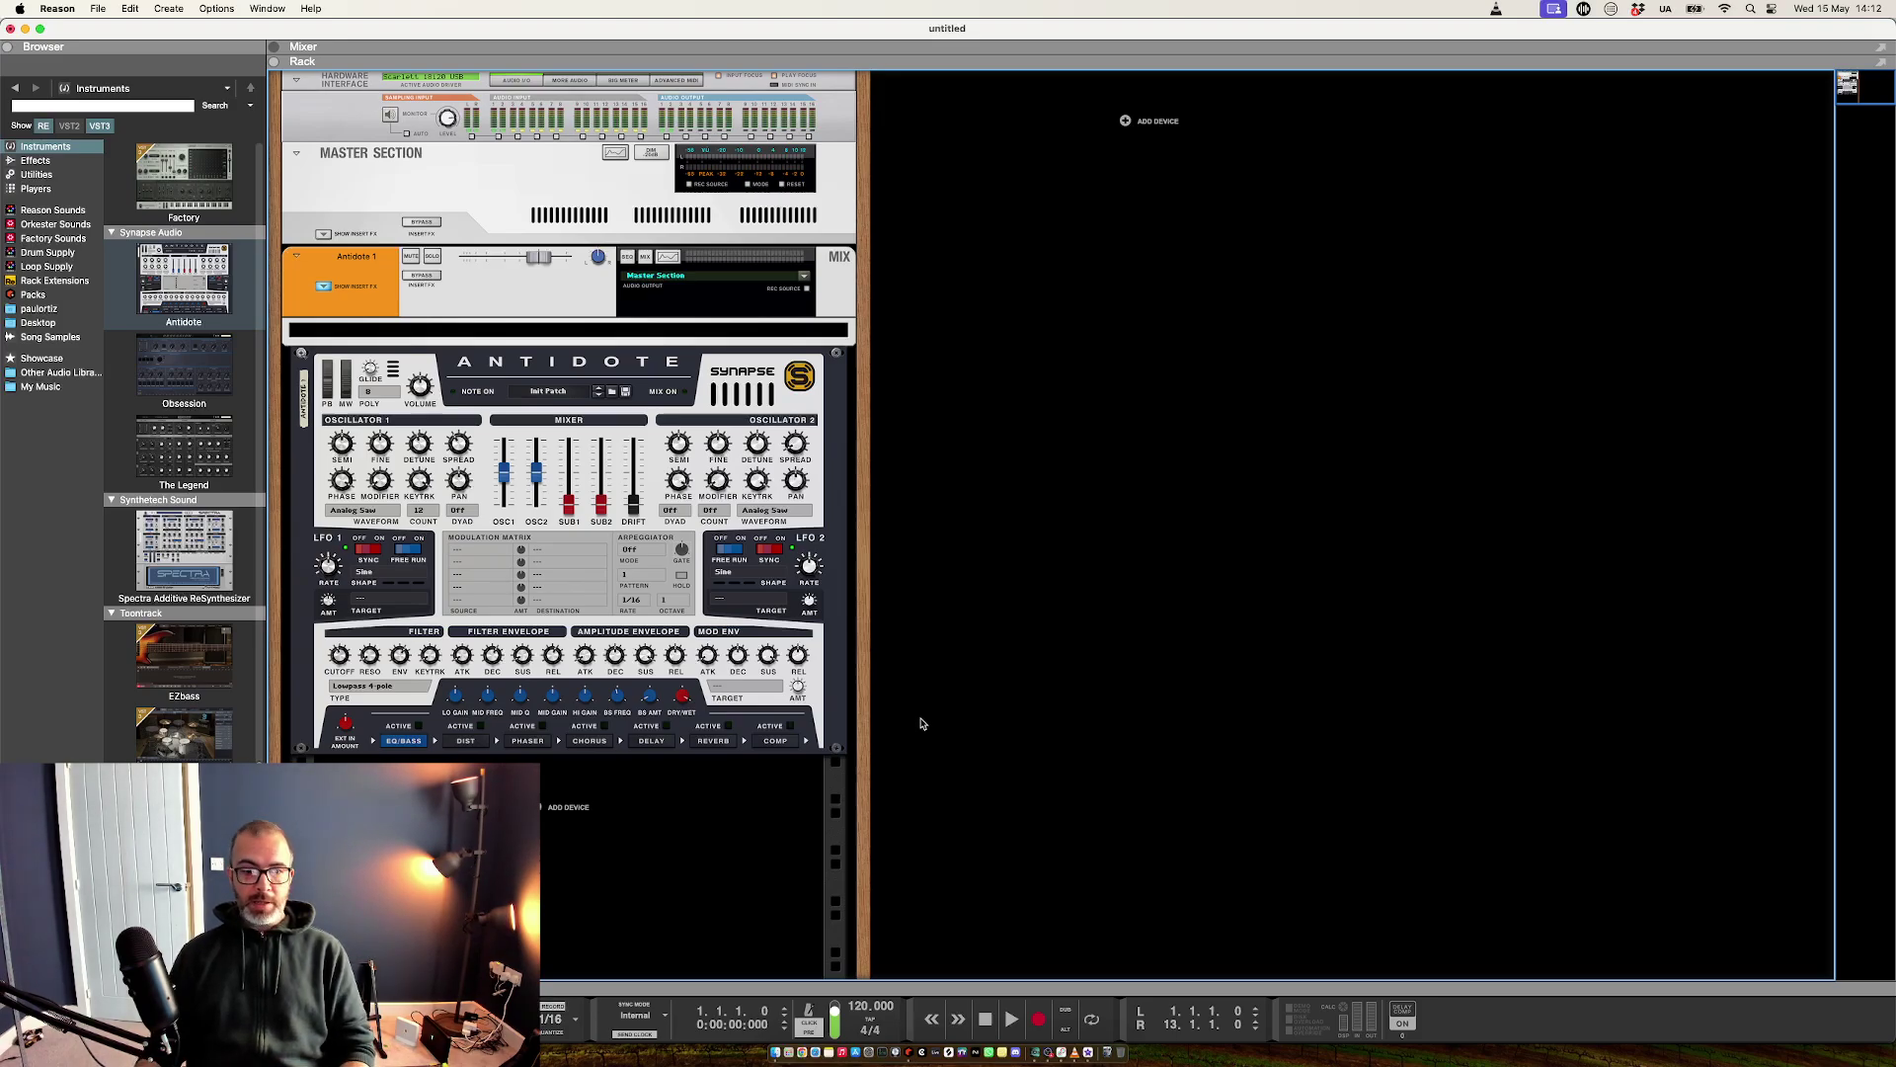
key("super+Tab")
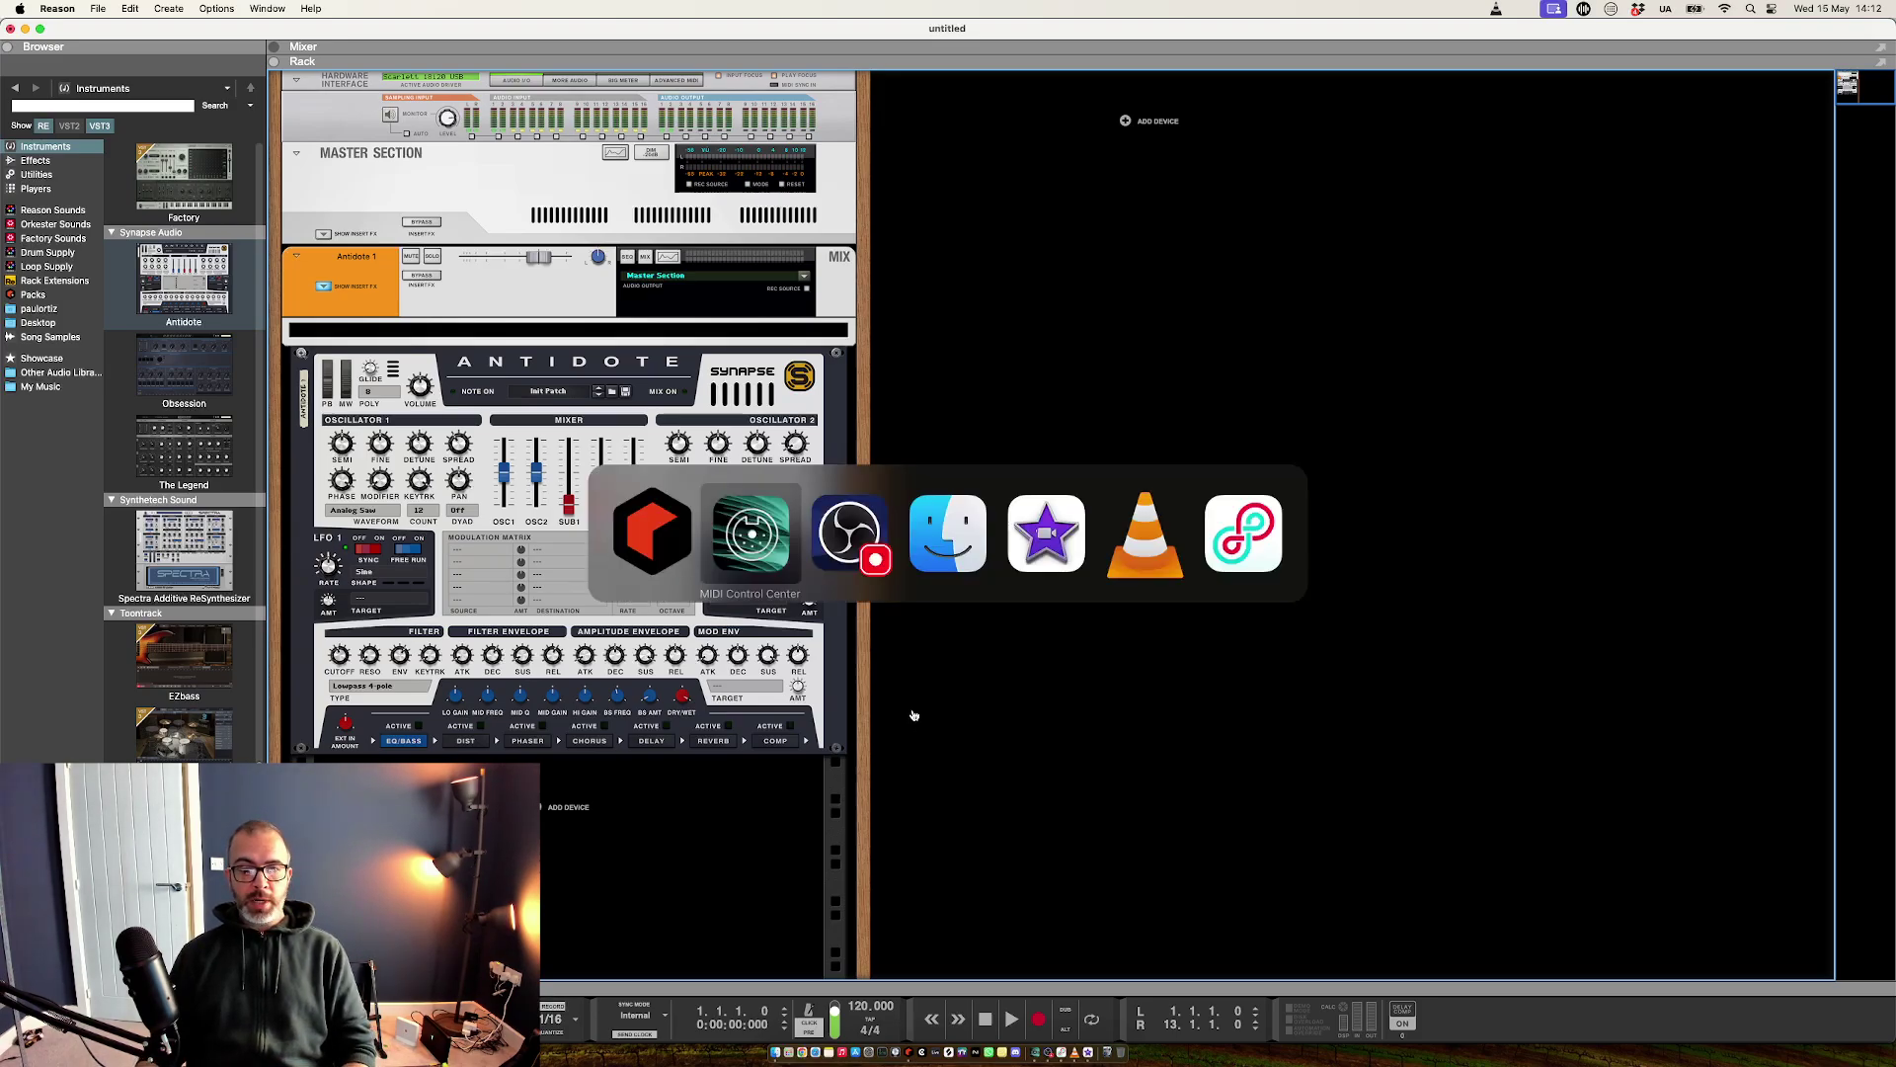
left_click(754, 543)
scroll(995, 579, "down", 3)
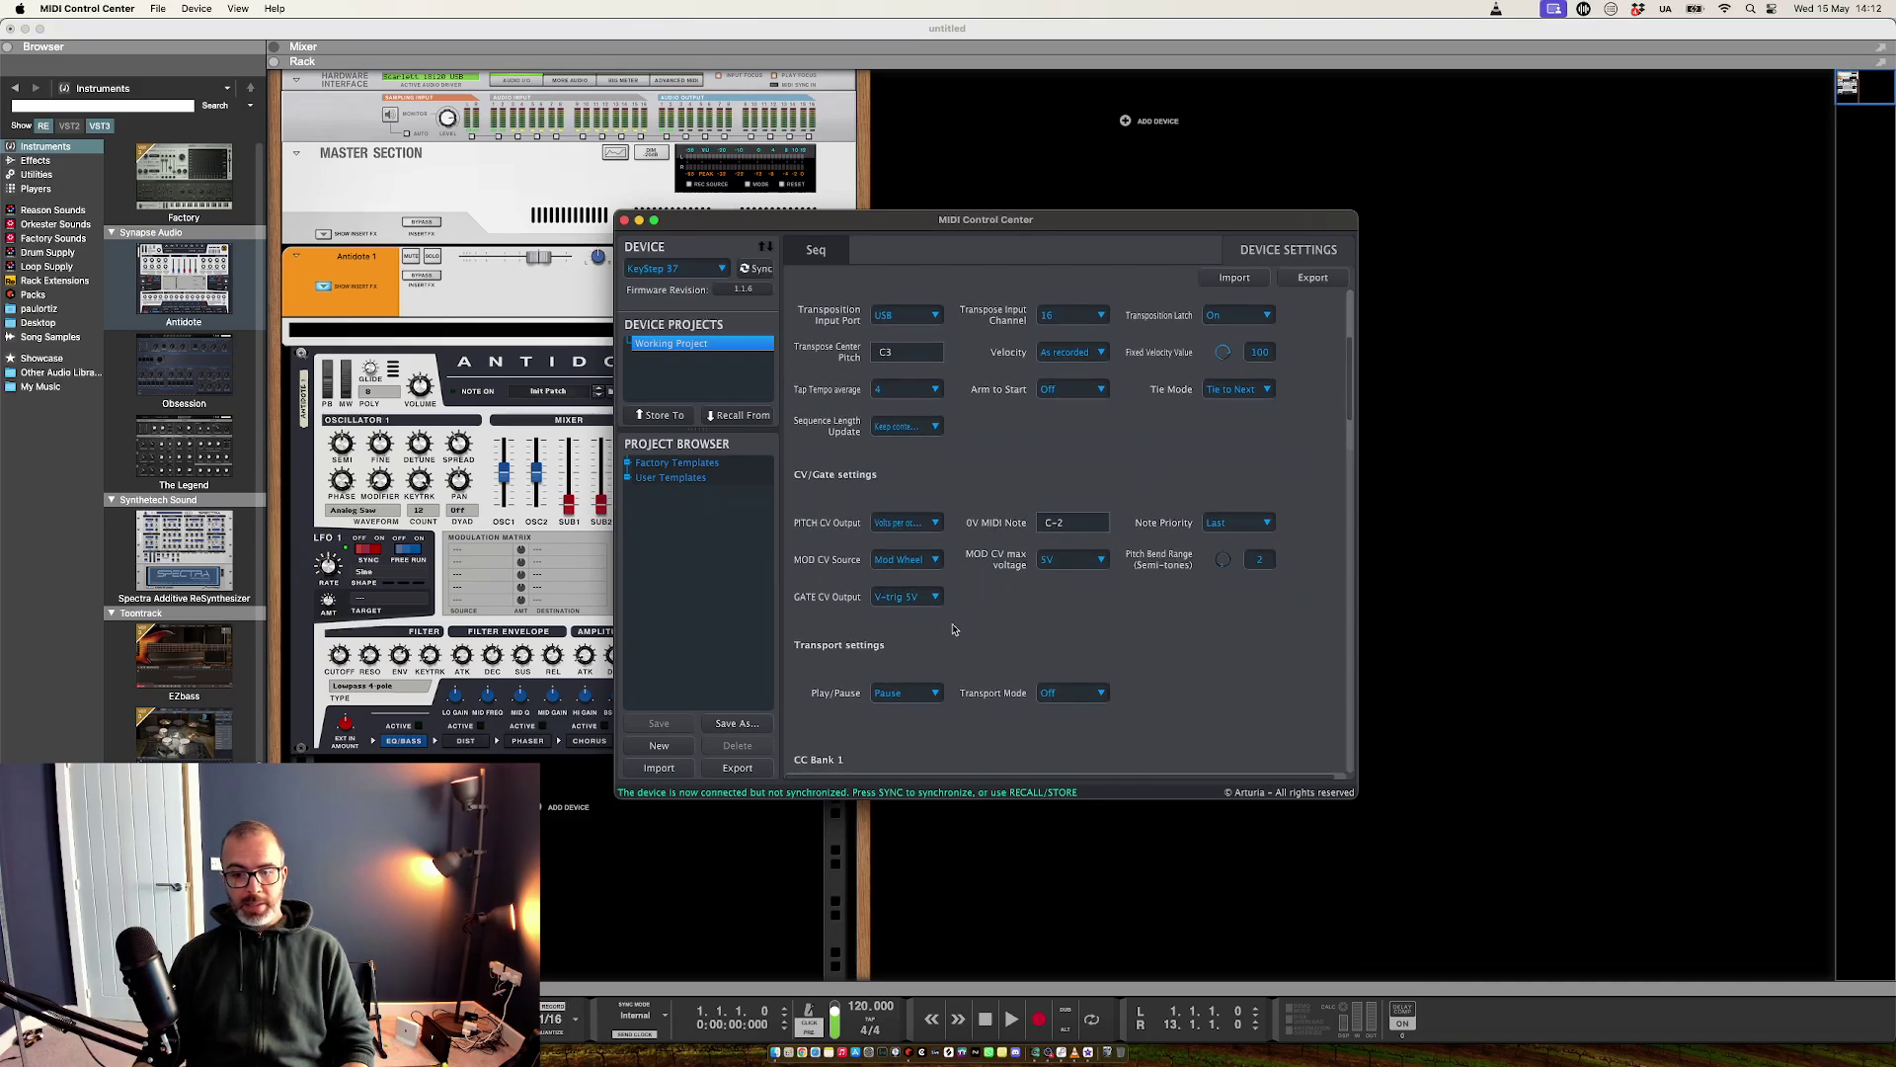
left_click(1058, 661)
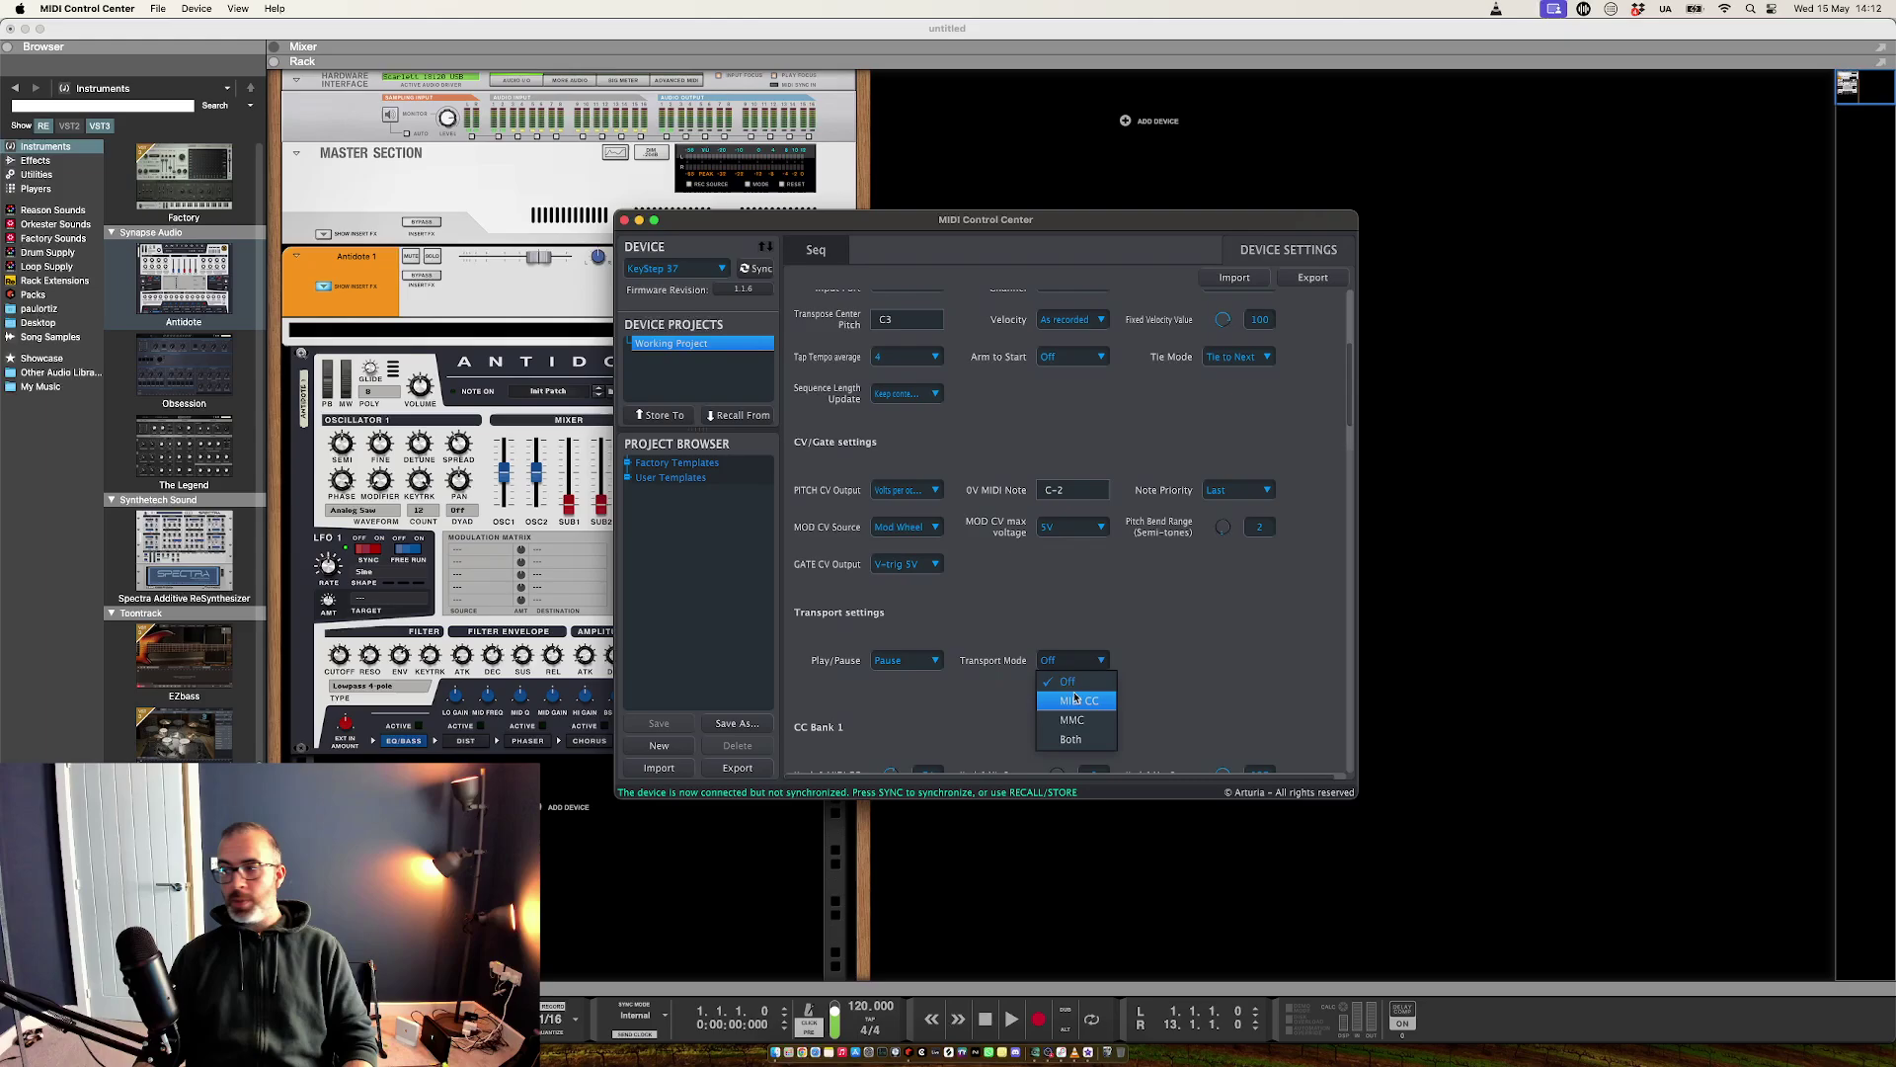
left_click(1077, 702)
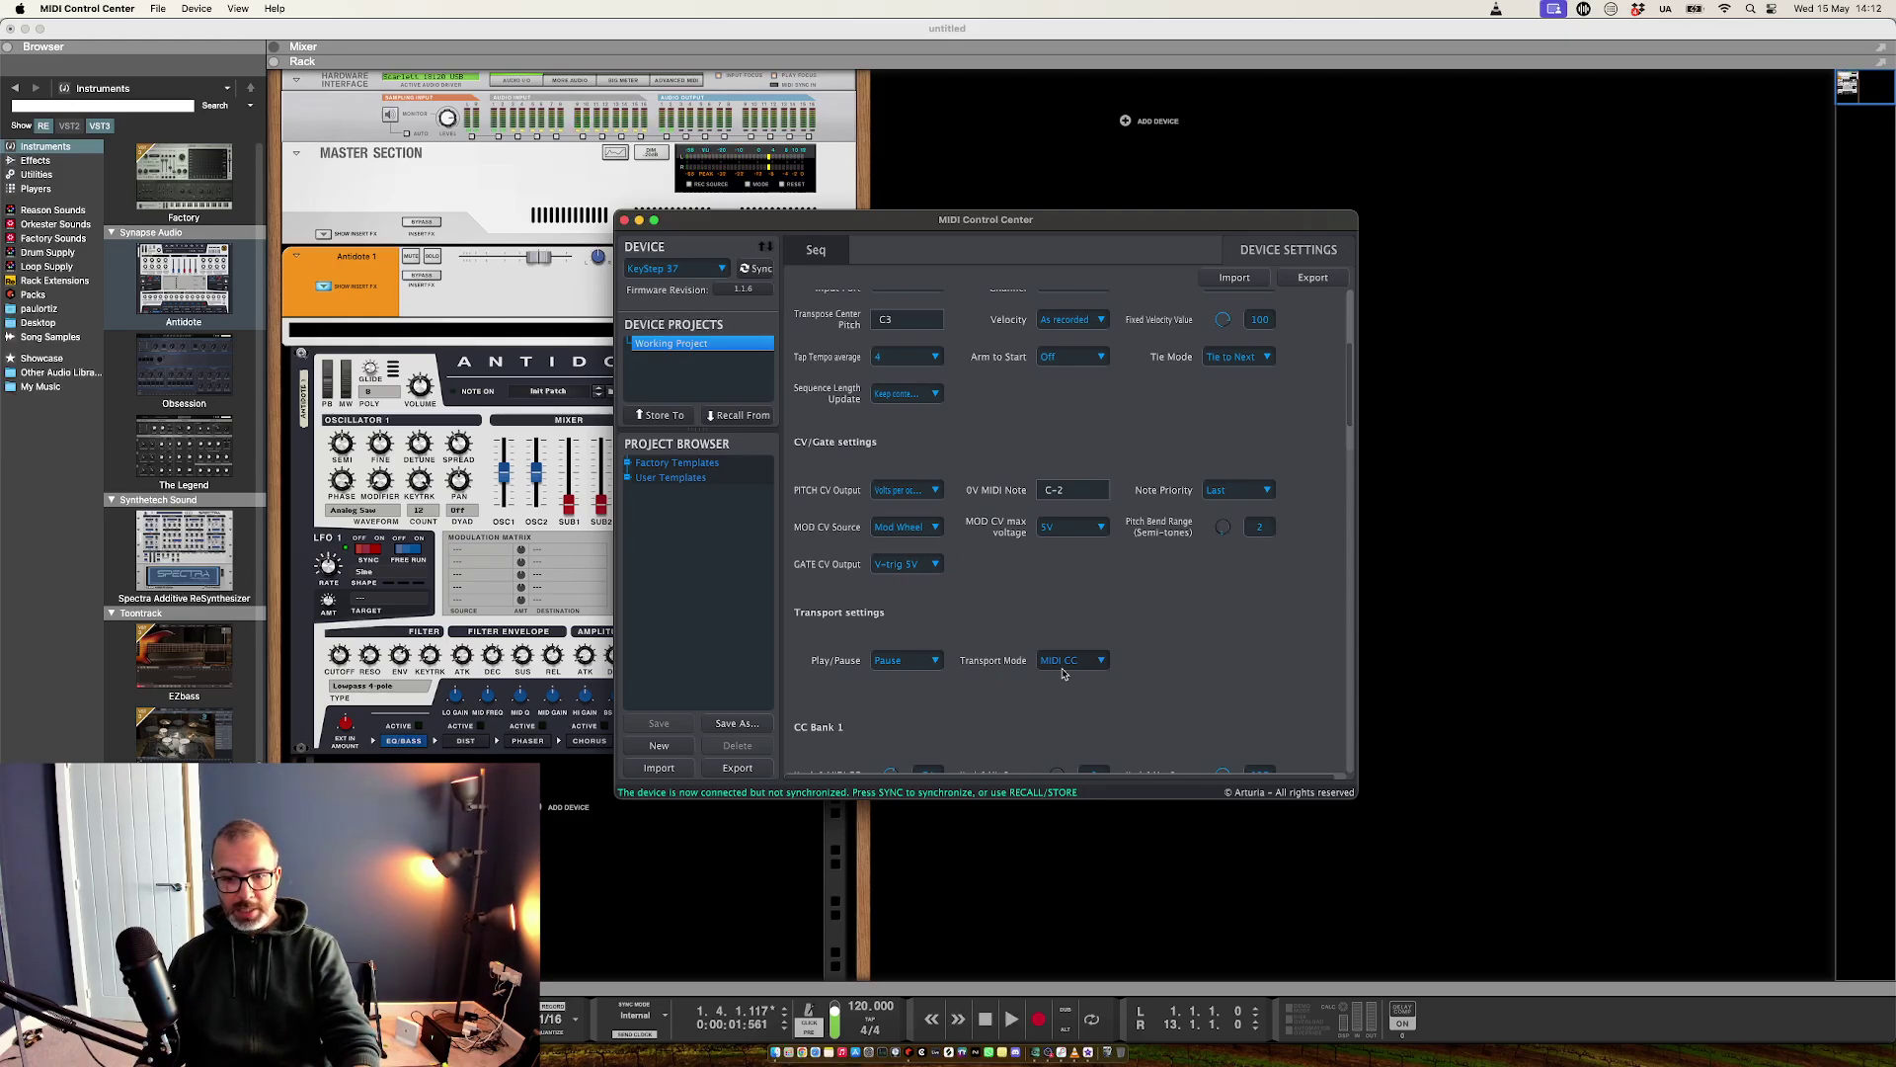
left_click(1065, 664)
left_click(1067, 682)
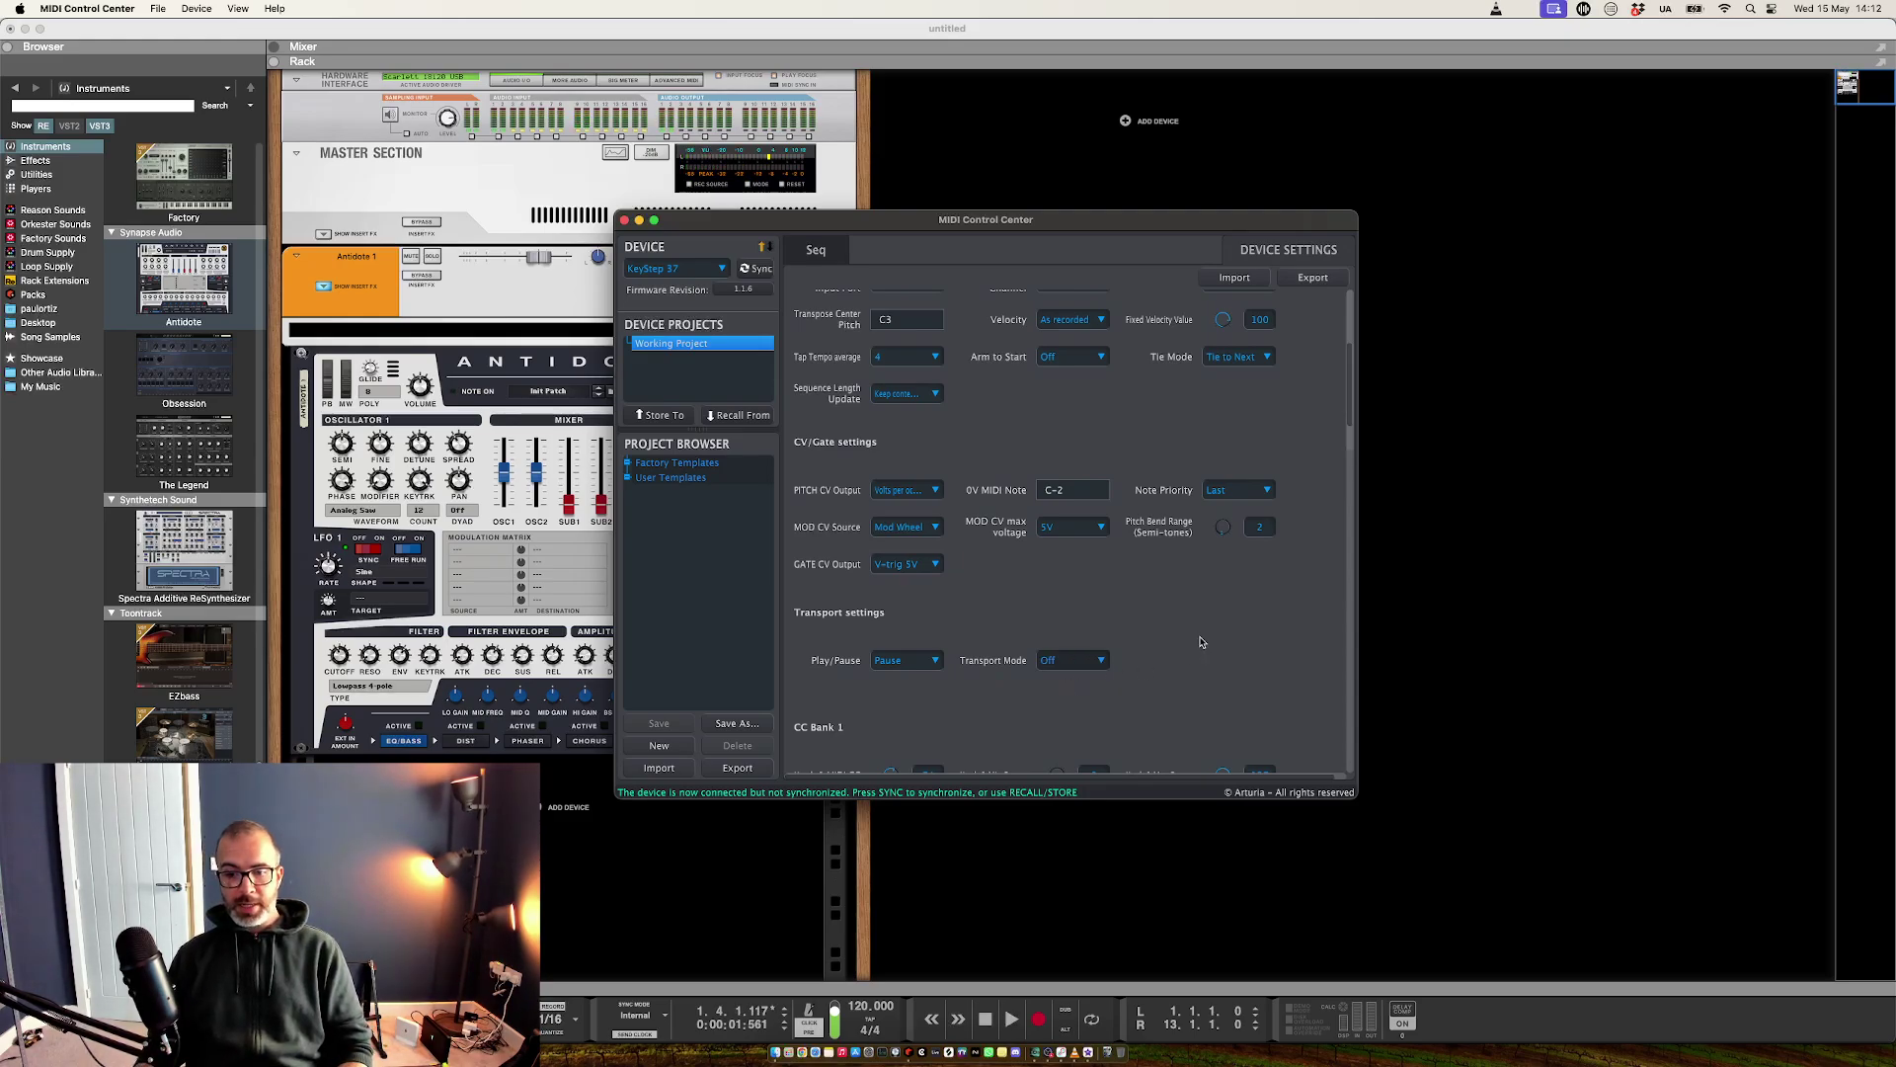
left_click(1415, 556)
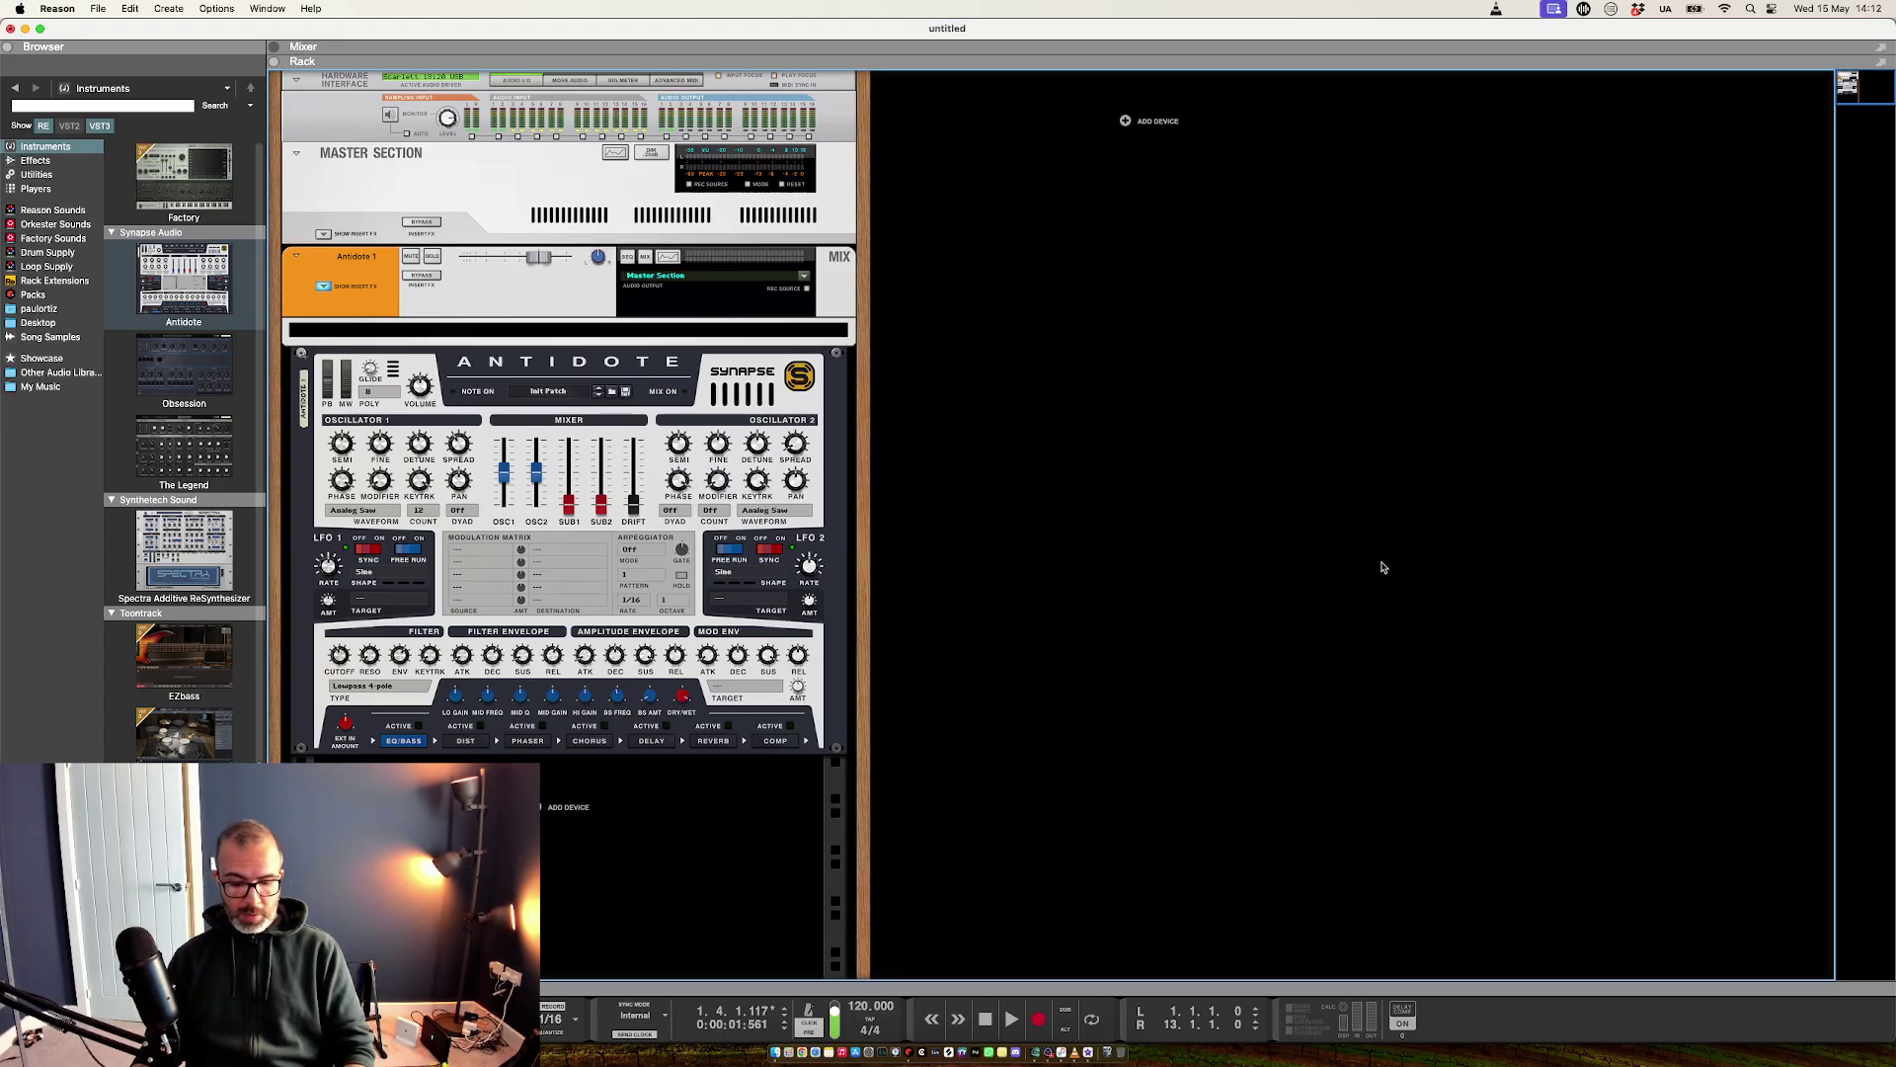
Switch from the rack to the sequencer, showing the Transport and Antidote 1 tracks
key("F7")
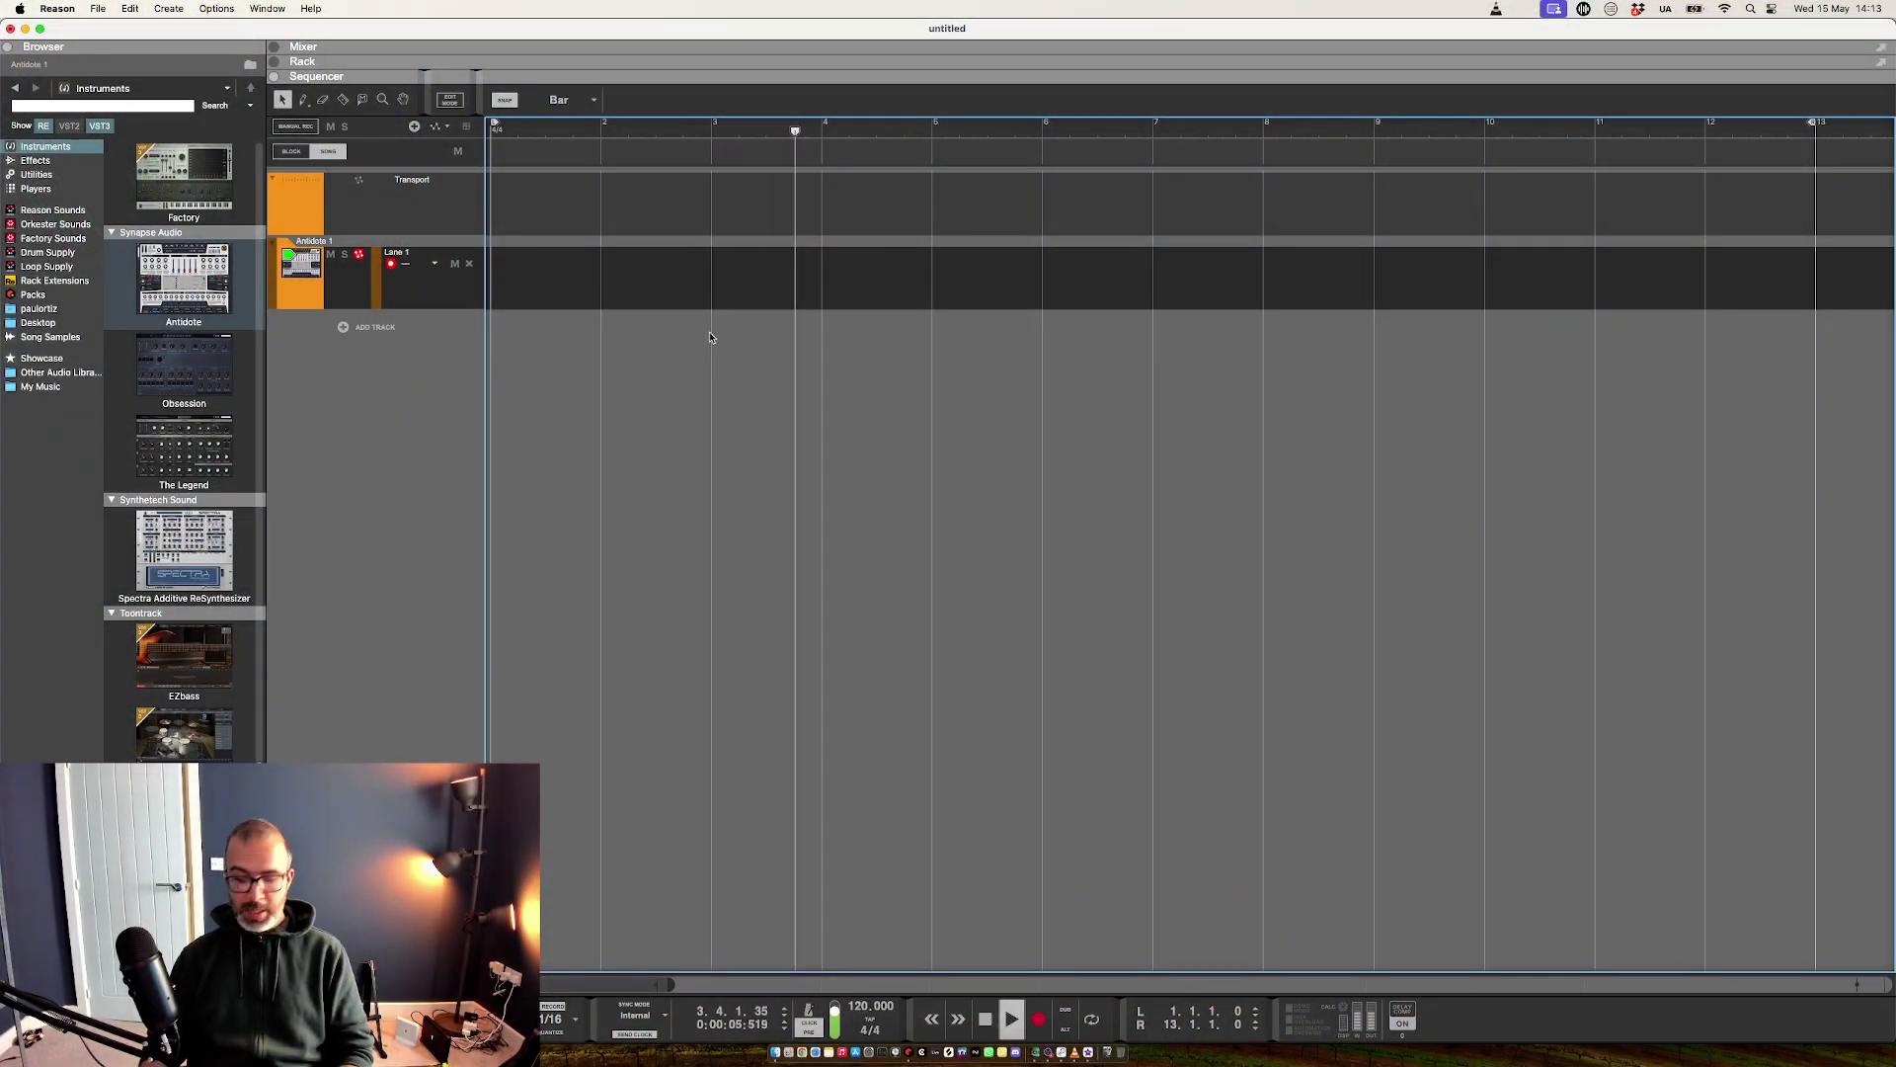
Record a short trial take on Antidote 1, undo it, and return to the Antidote rack
key("space")
key("super+Return")
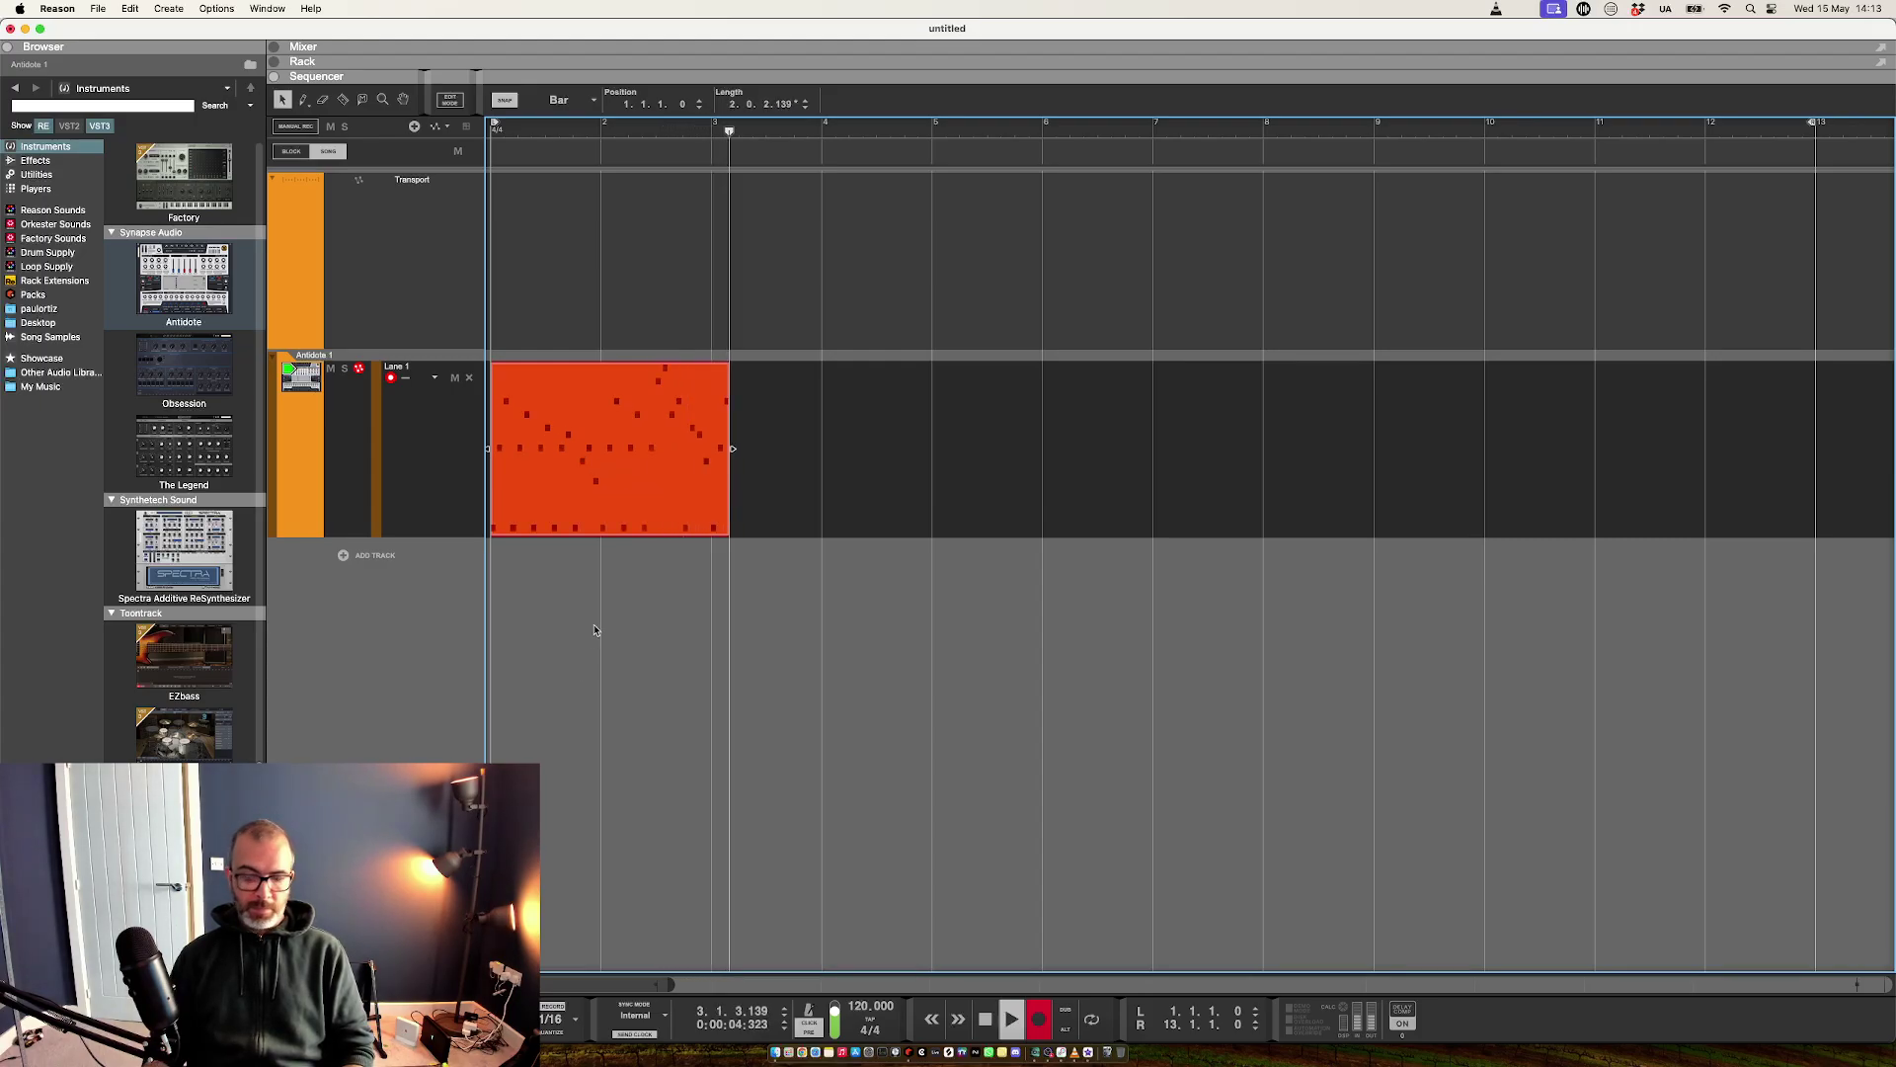
key("space")
key("super+z")
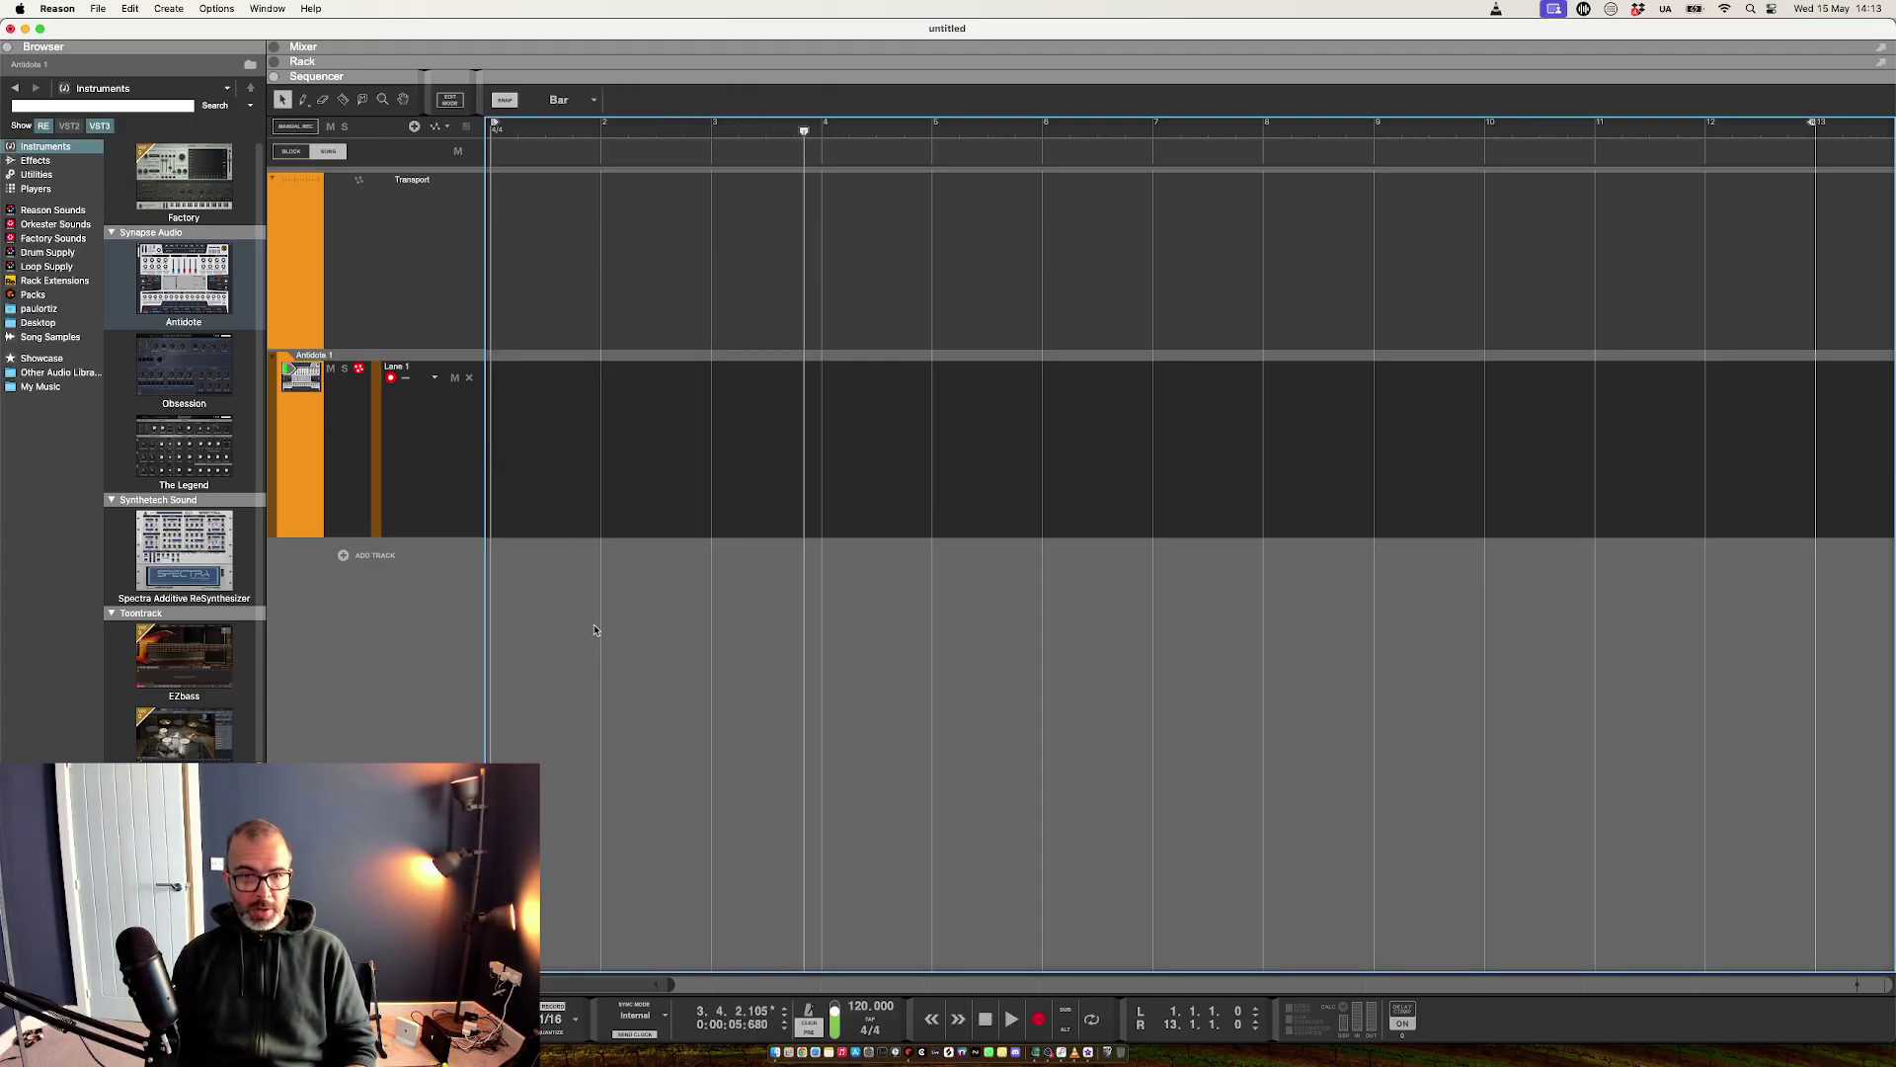
key("F6")
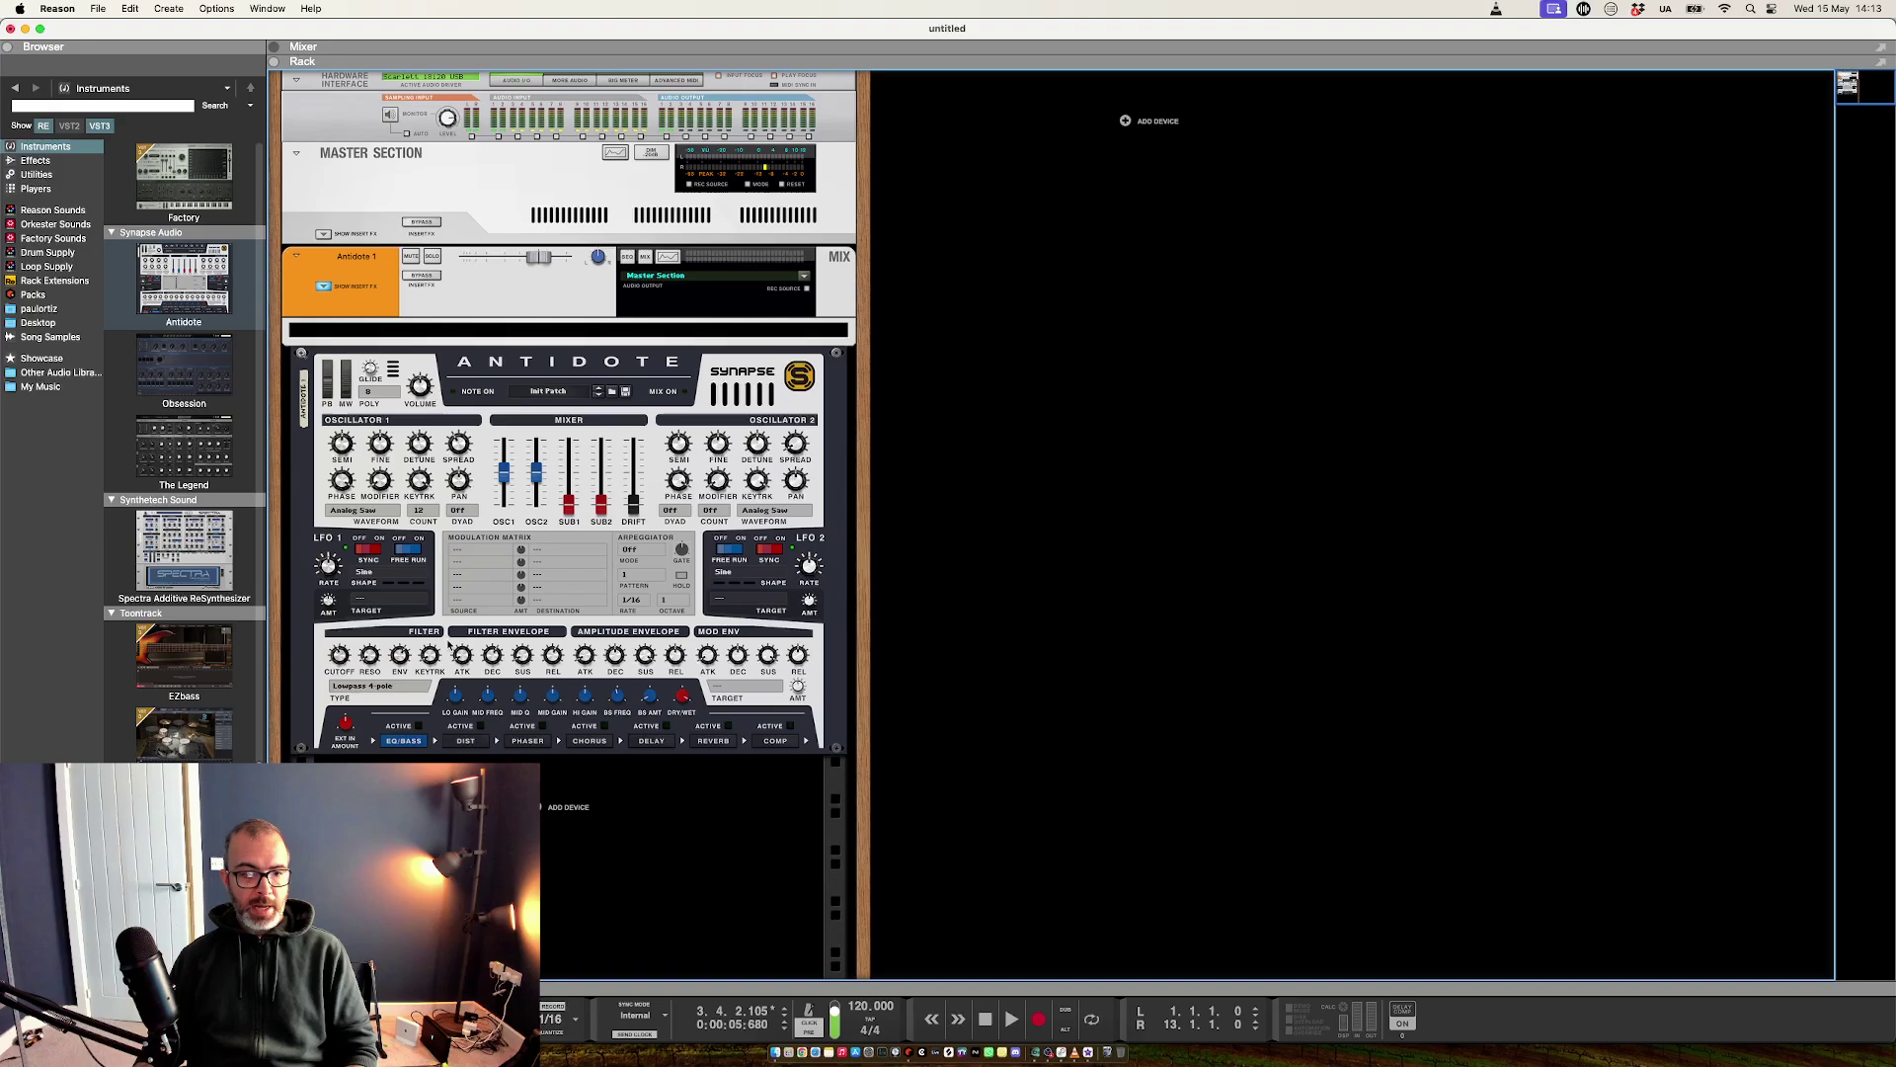
Map a remote override to Antidote's Filter Cutoff knob and confirm it
right_click(341, 656)
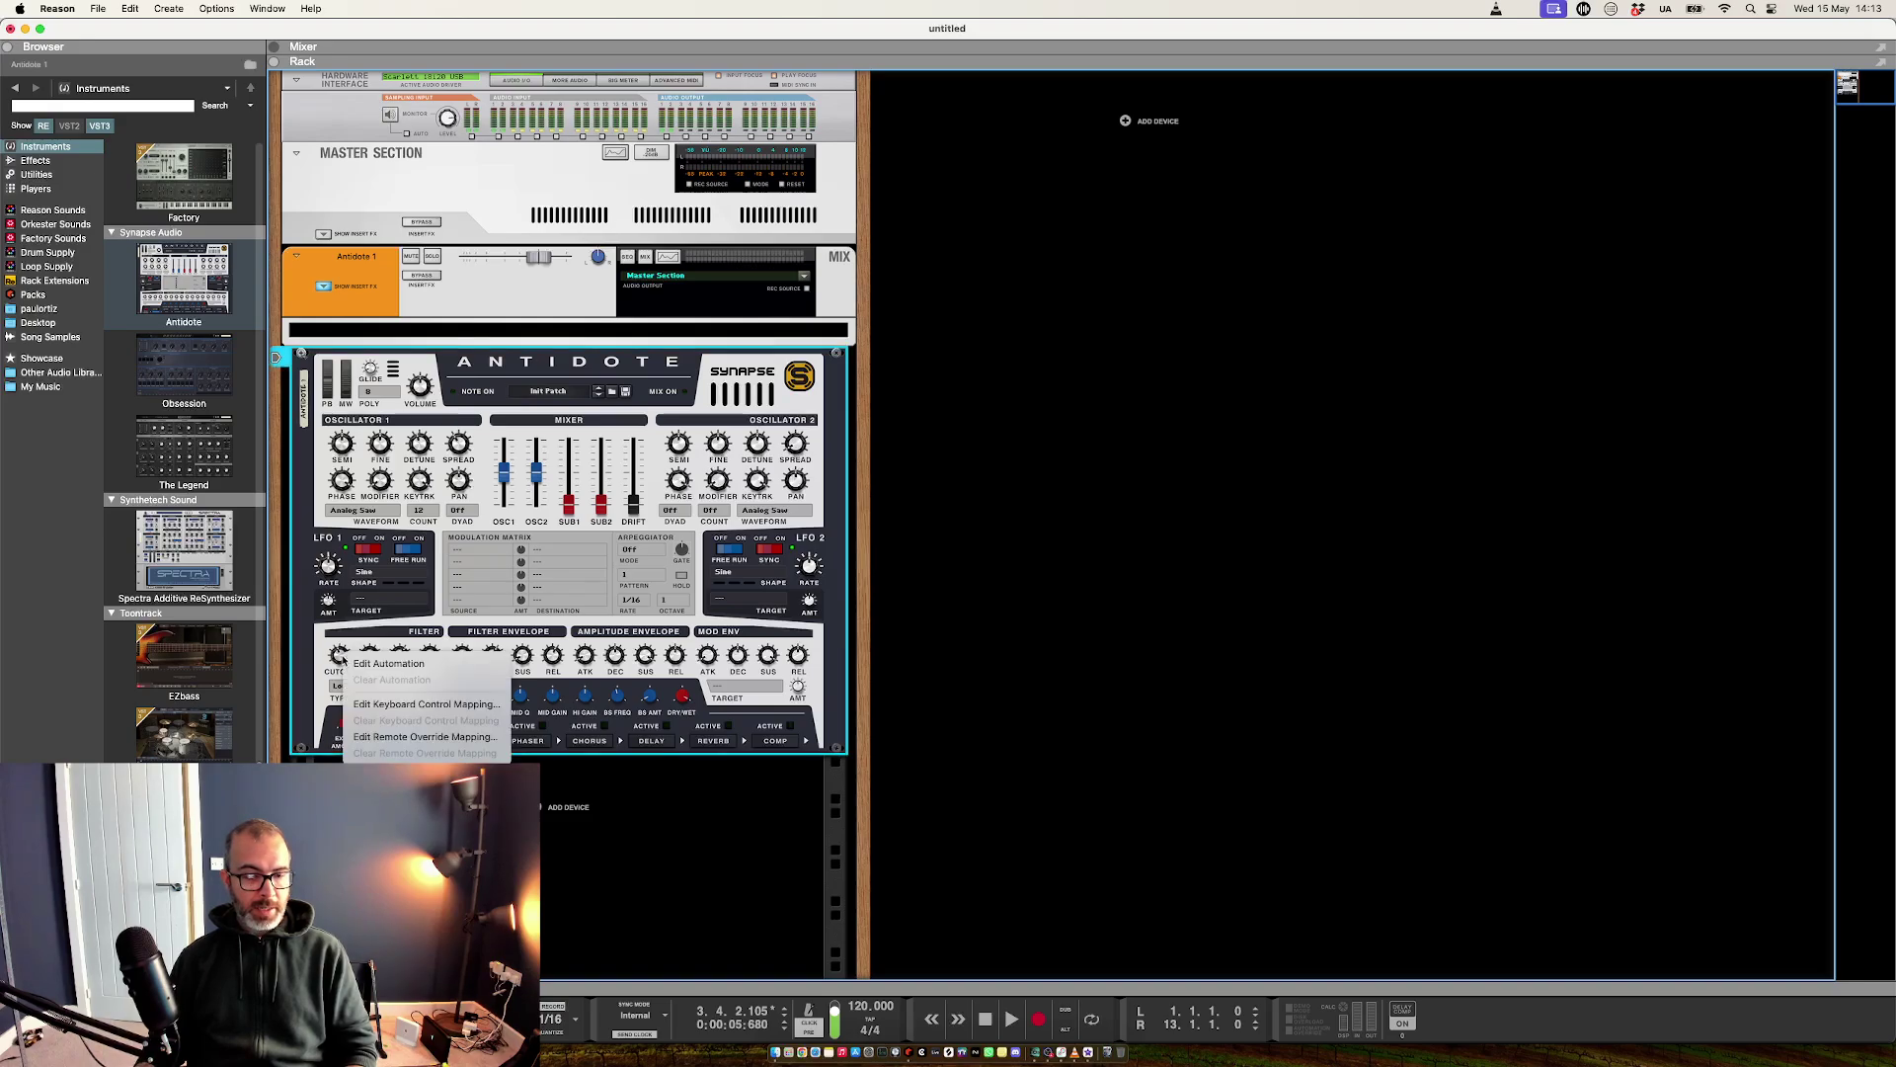
left_click(400, 737)
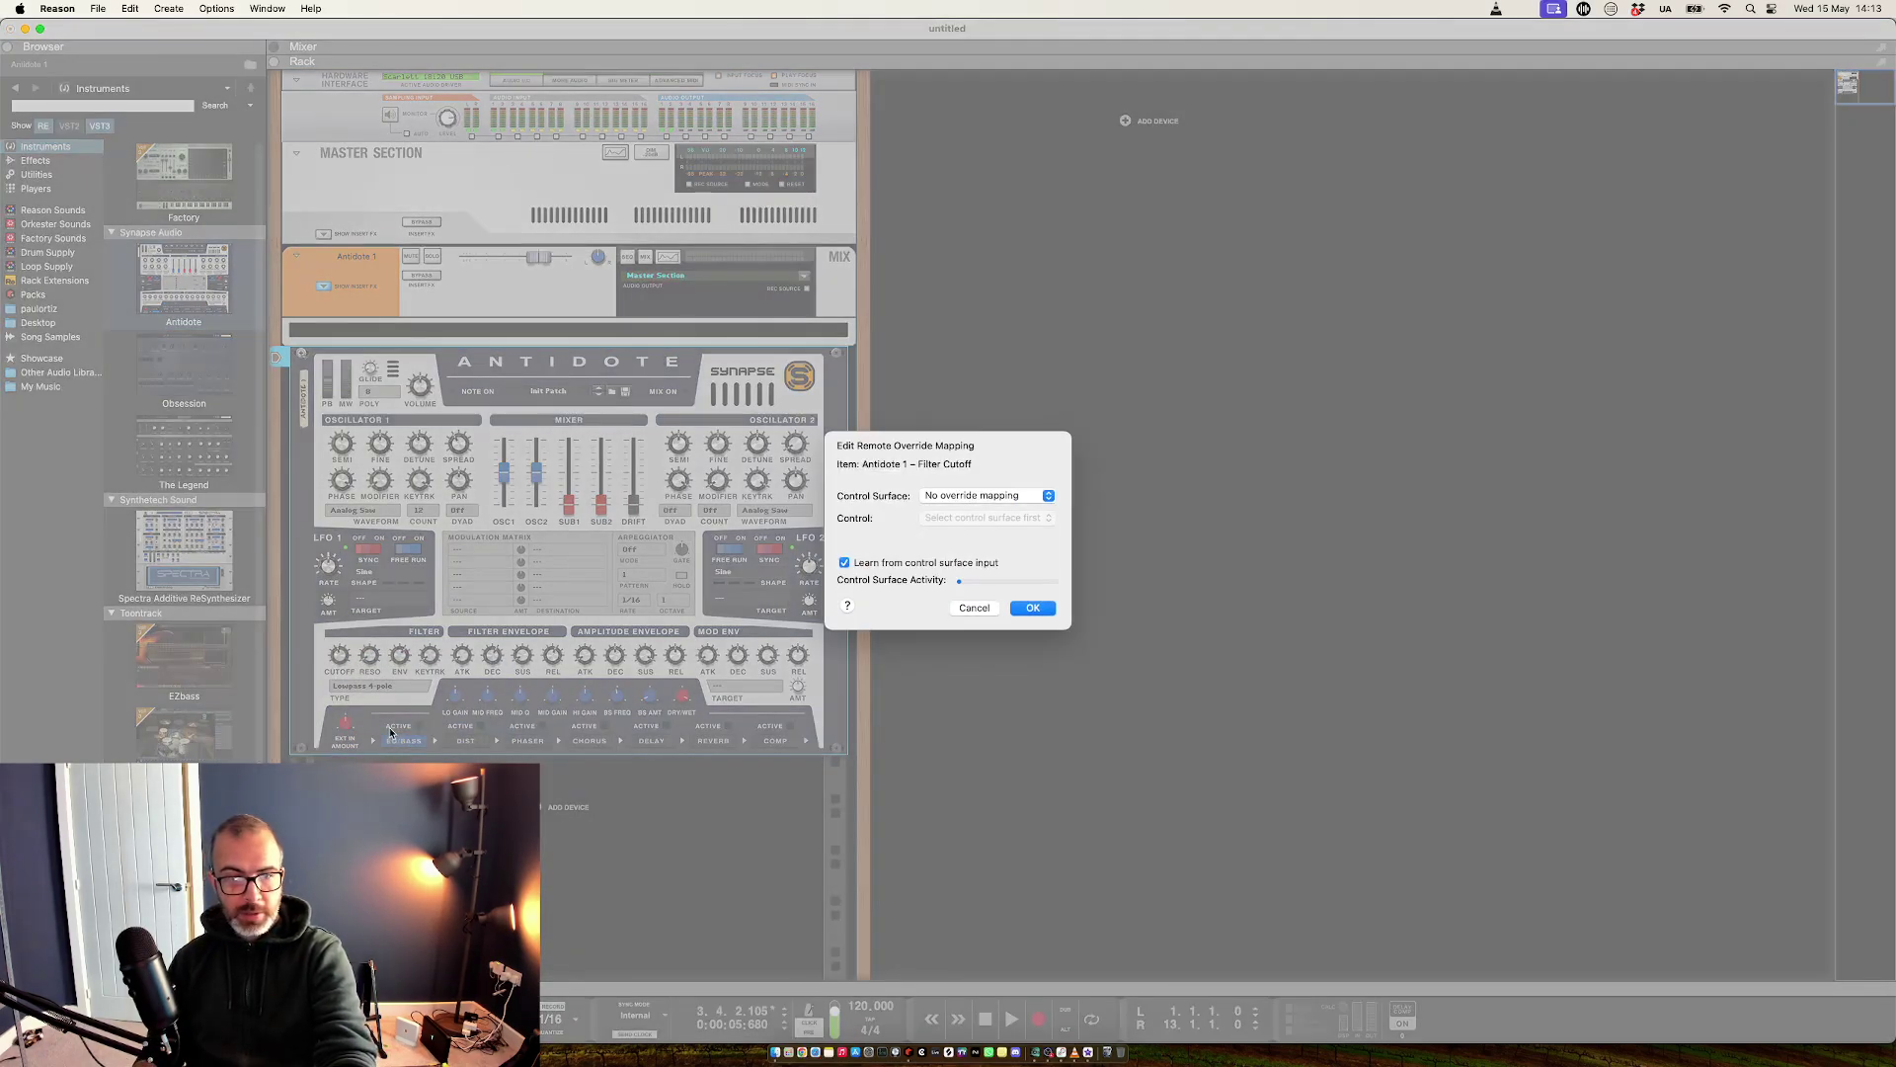
left_click(1028, 609)
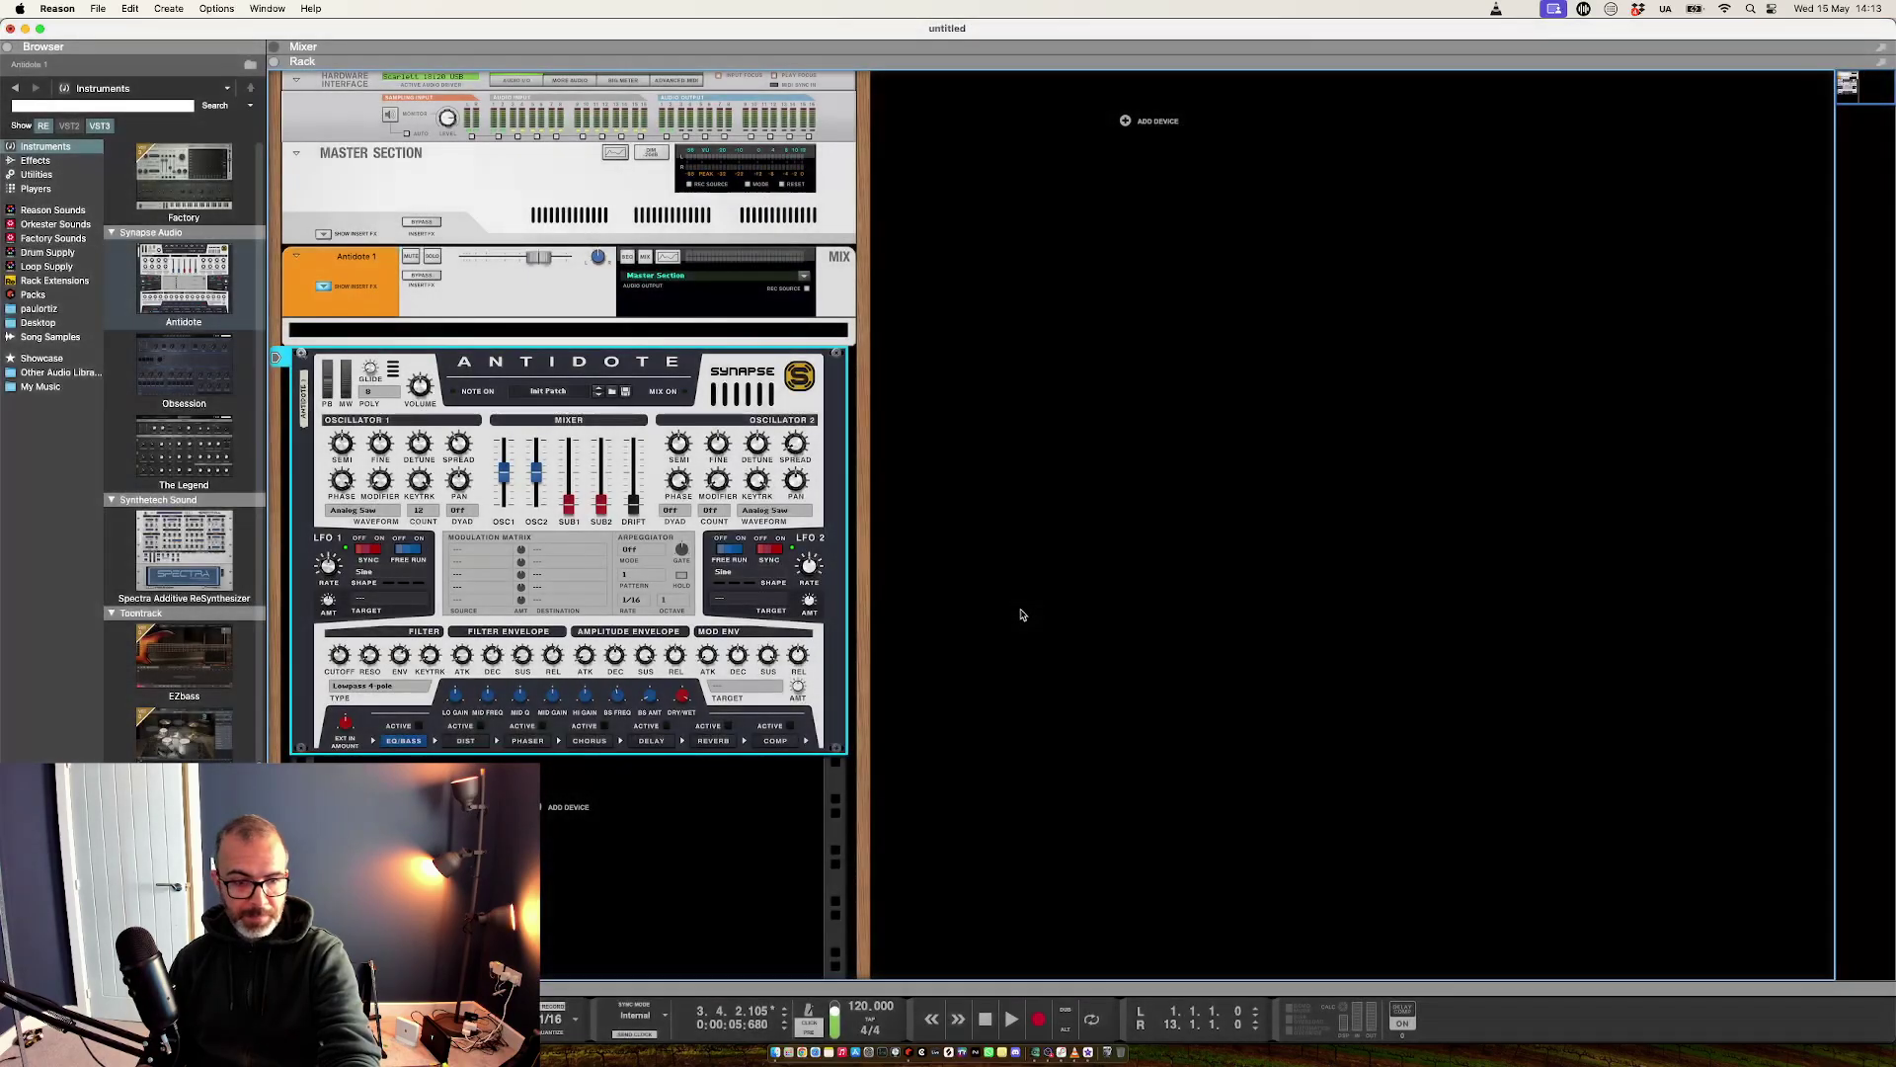
With playback running, turn on Antidote's Delay and Reverb effects, then stop in the sequencer
key("space")
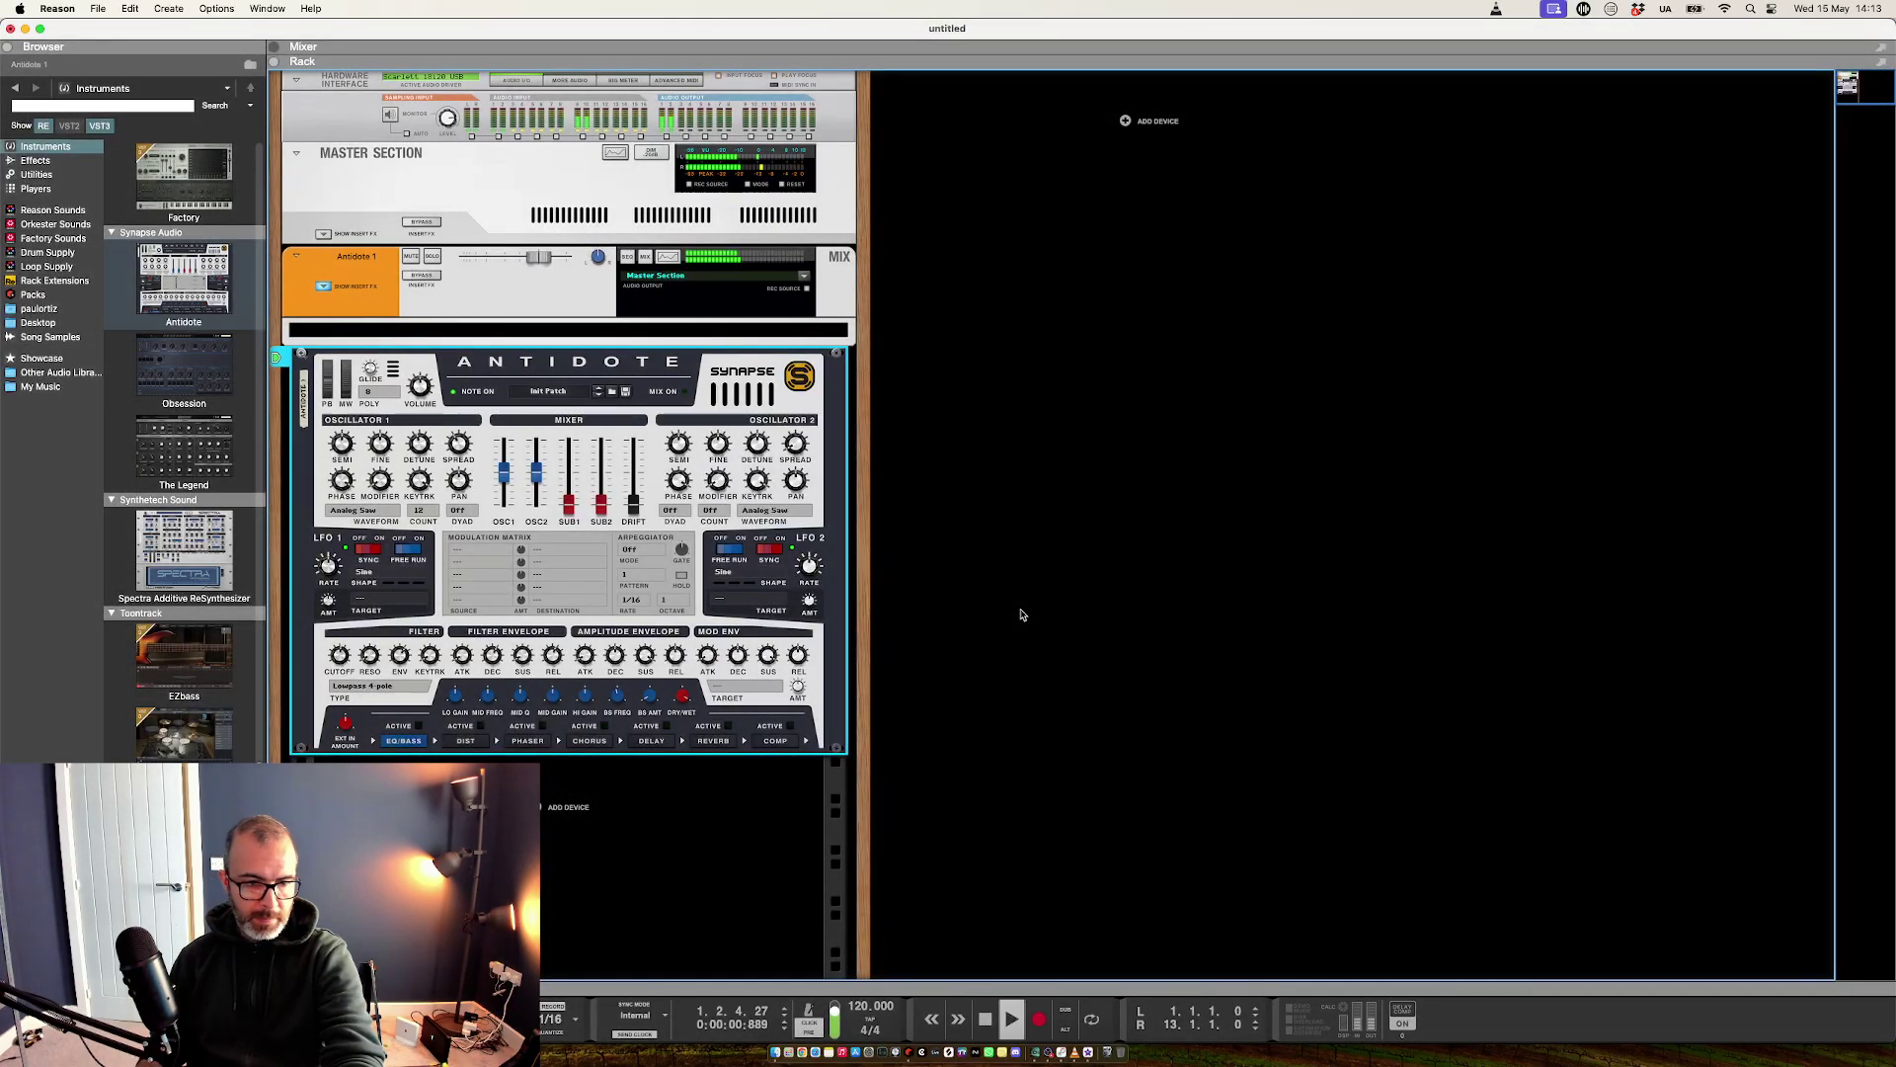
left_click(651, 741)
left_click(667, 725)
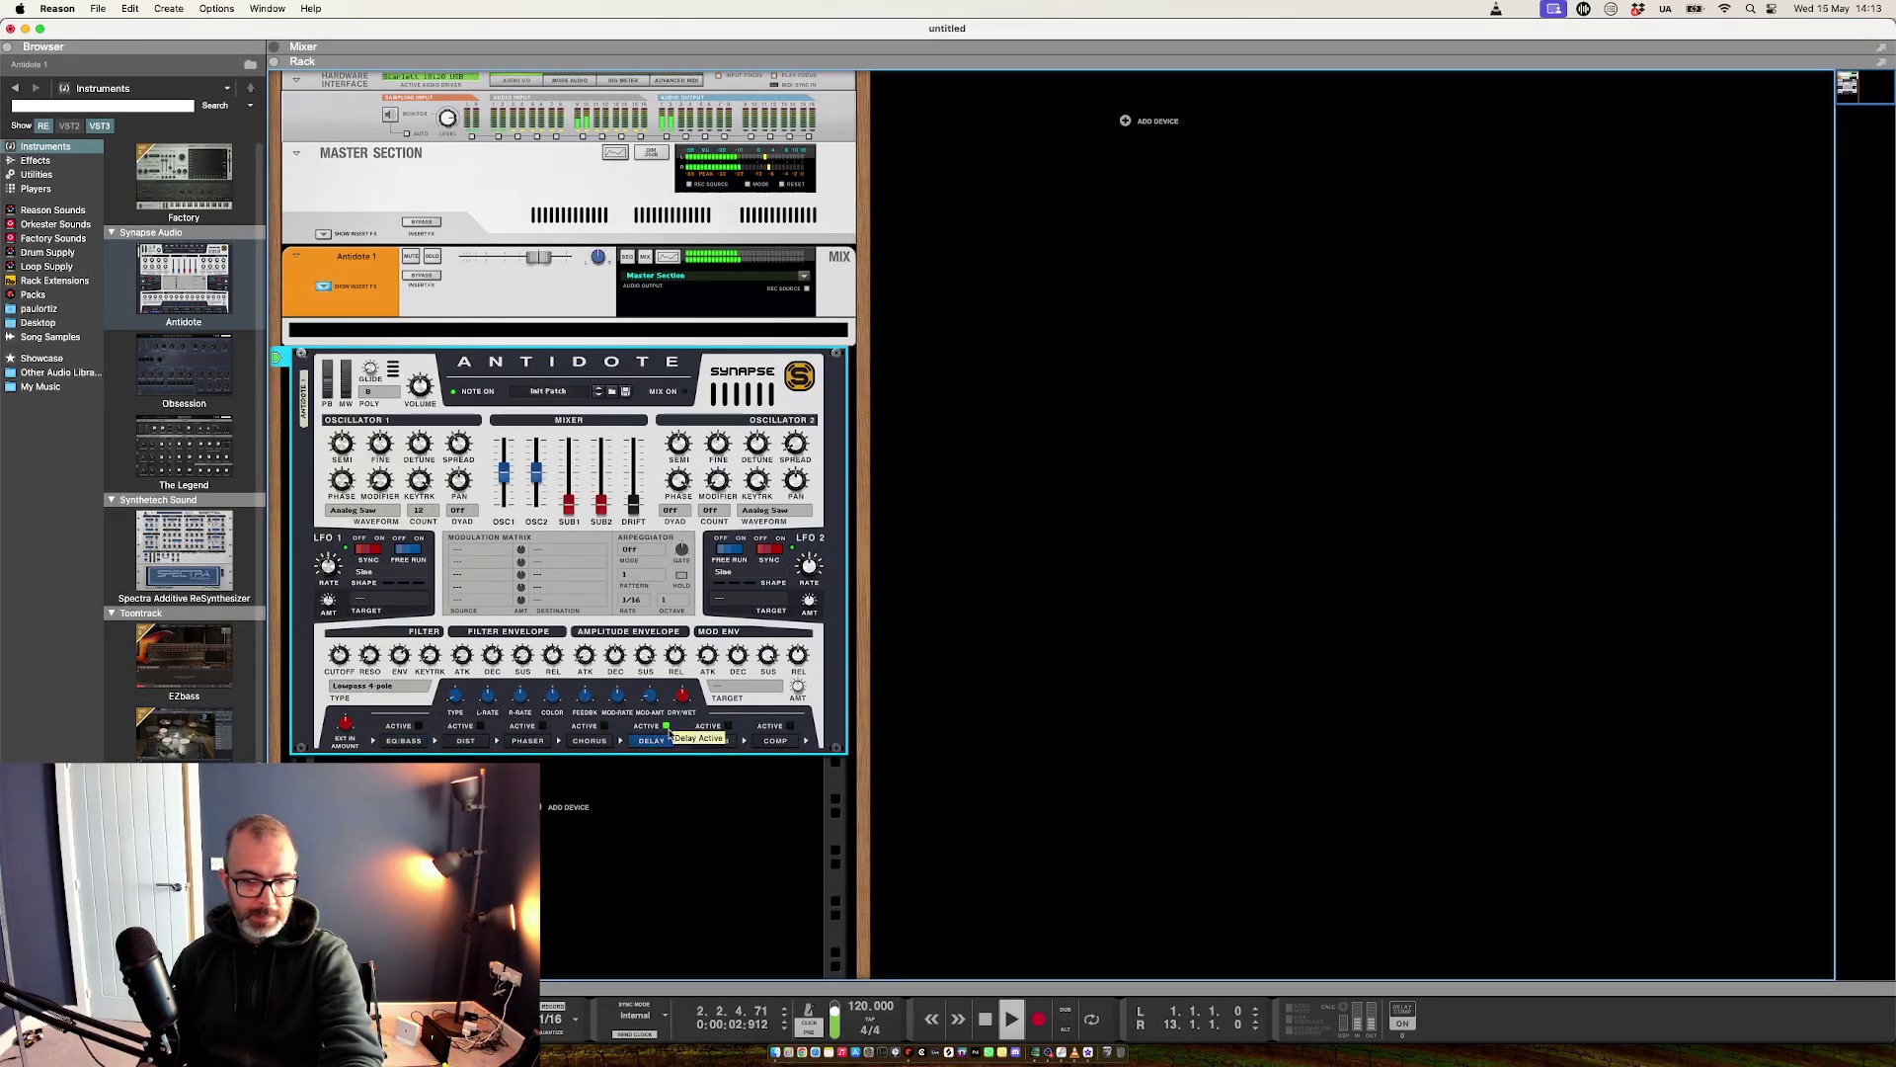
left_click(713, 740)
left_click(728, 726)
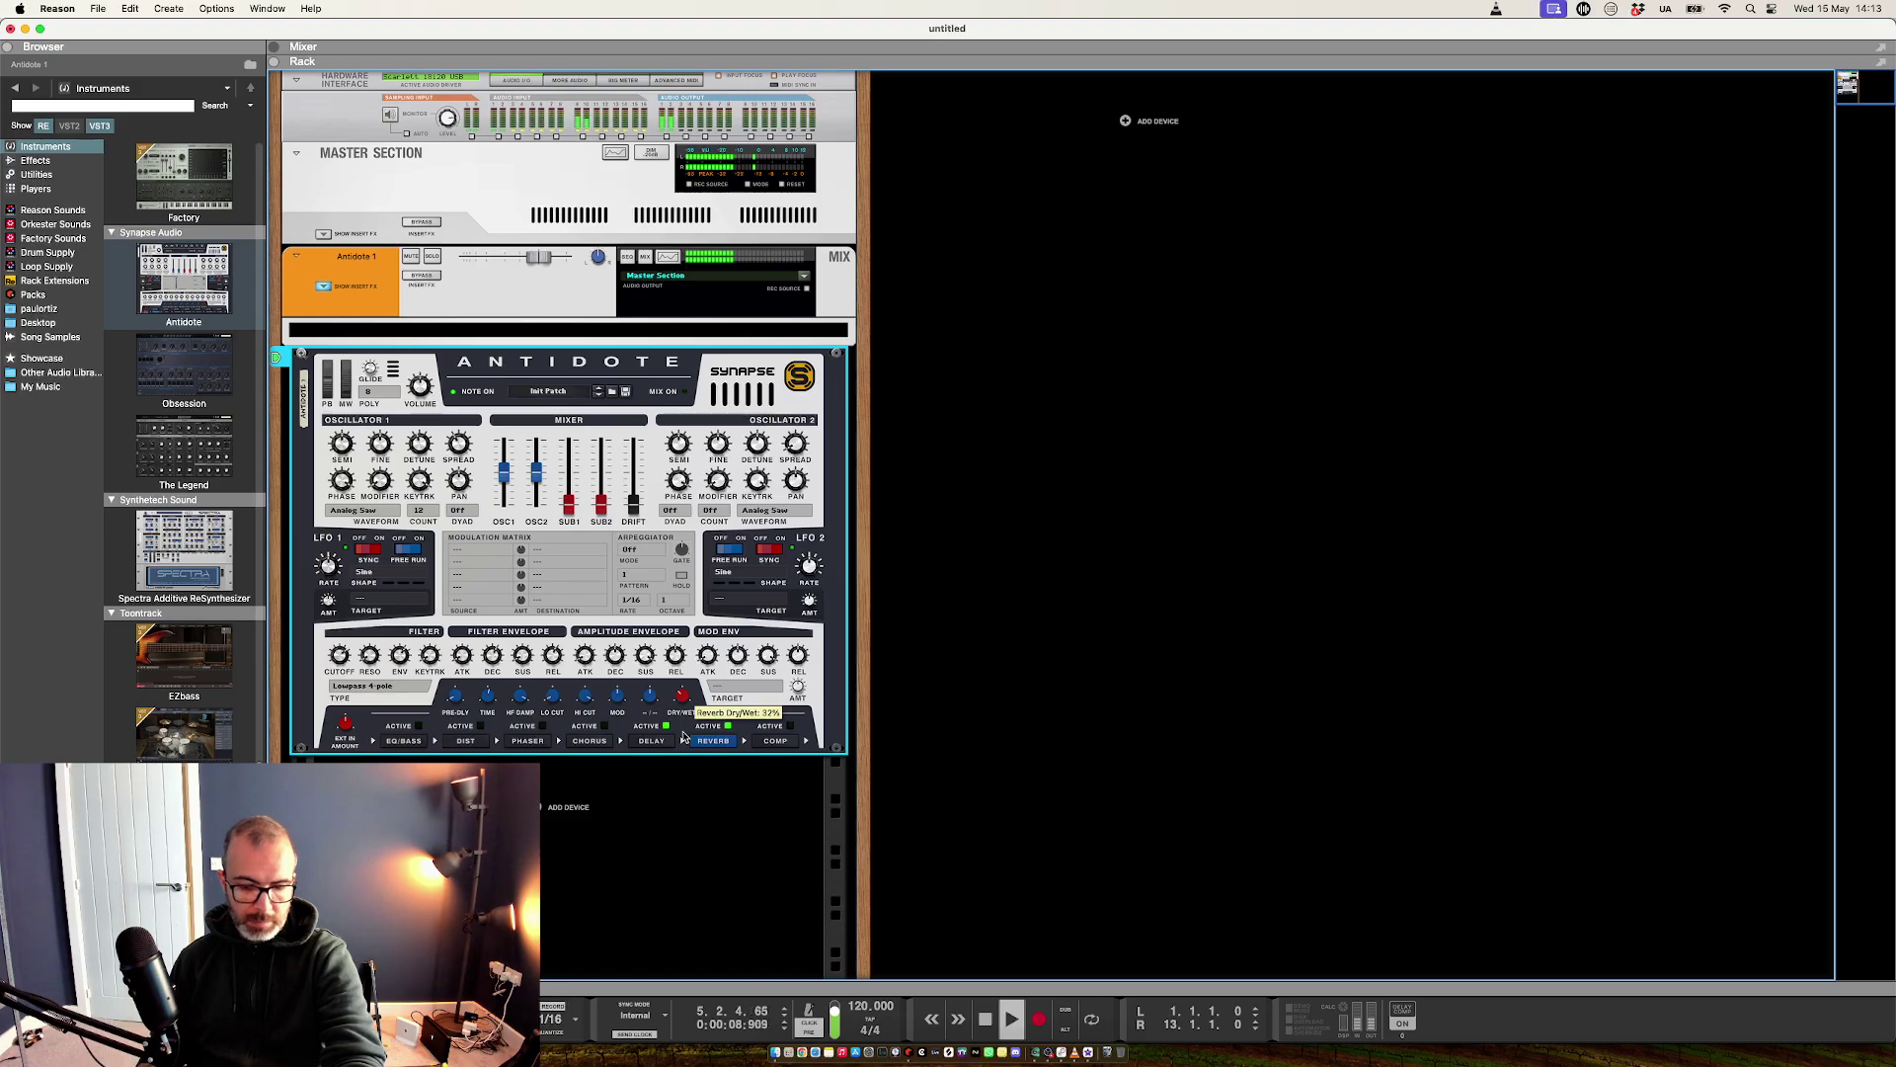
key("F7")
key("space")
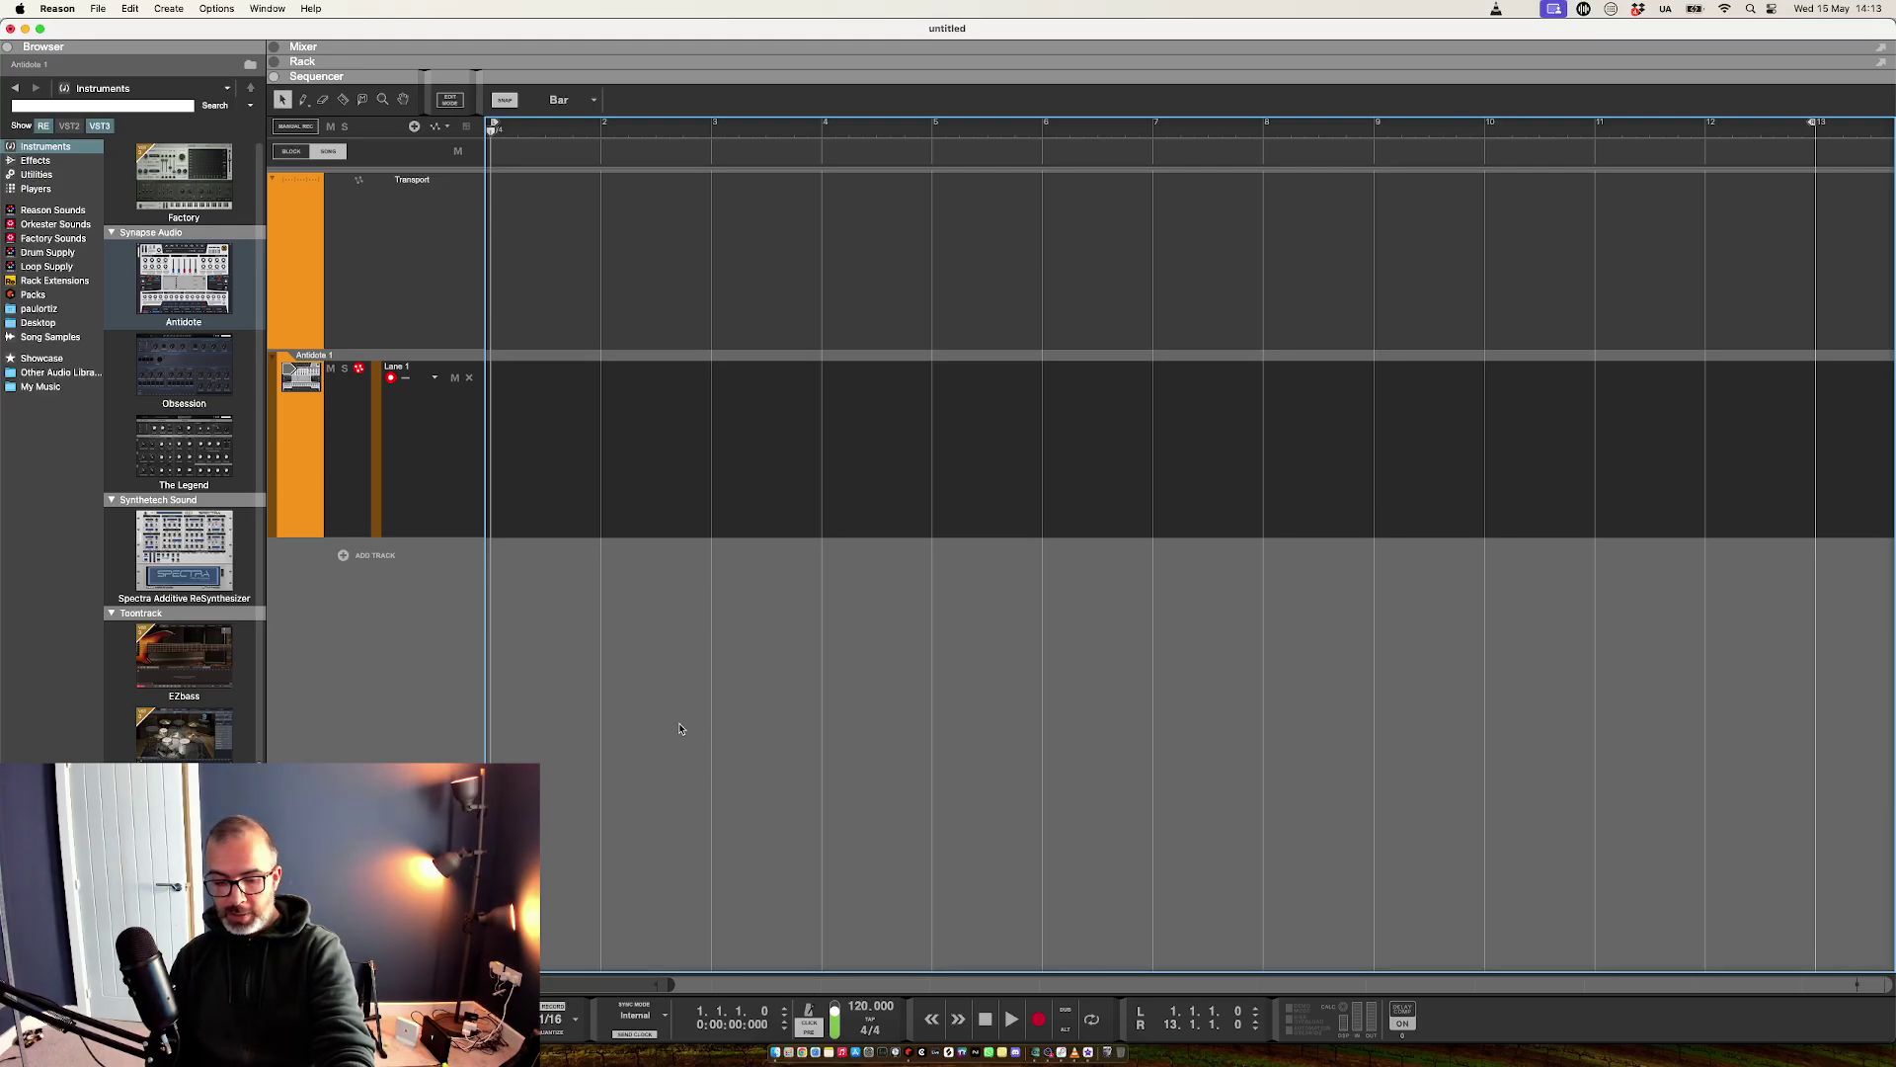
Record about five bars of KeyStep notes plus Filter Cutoff automation onto Antidote 1
key("super+Return")
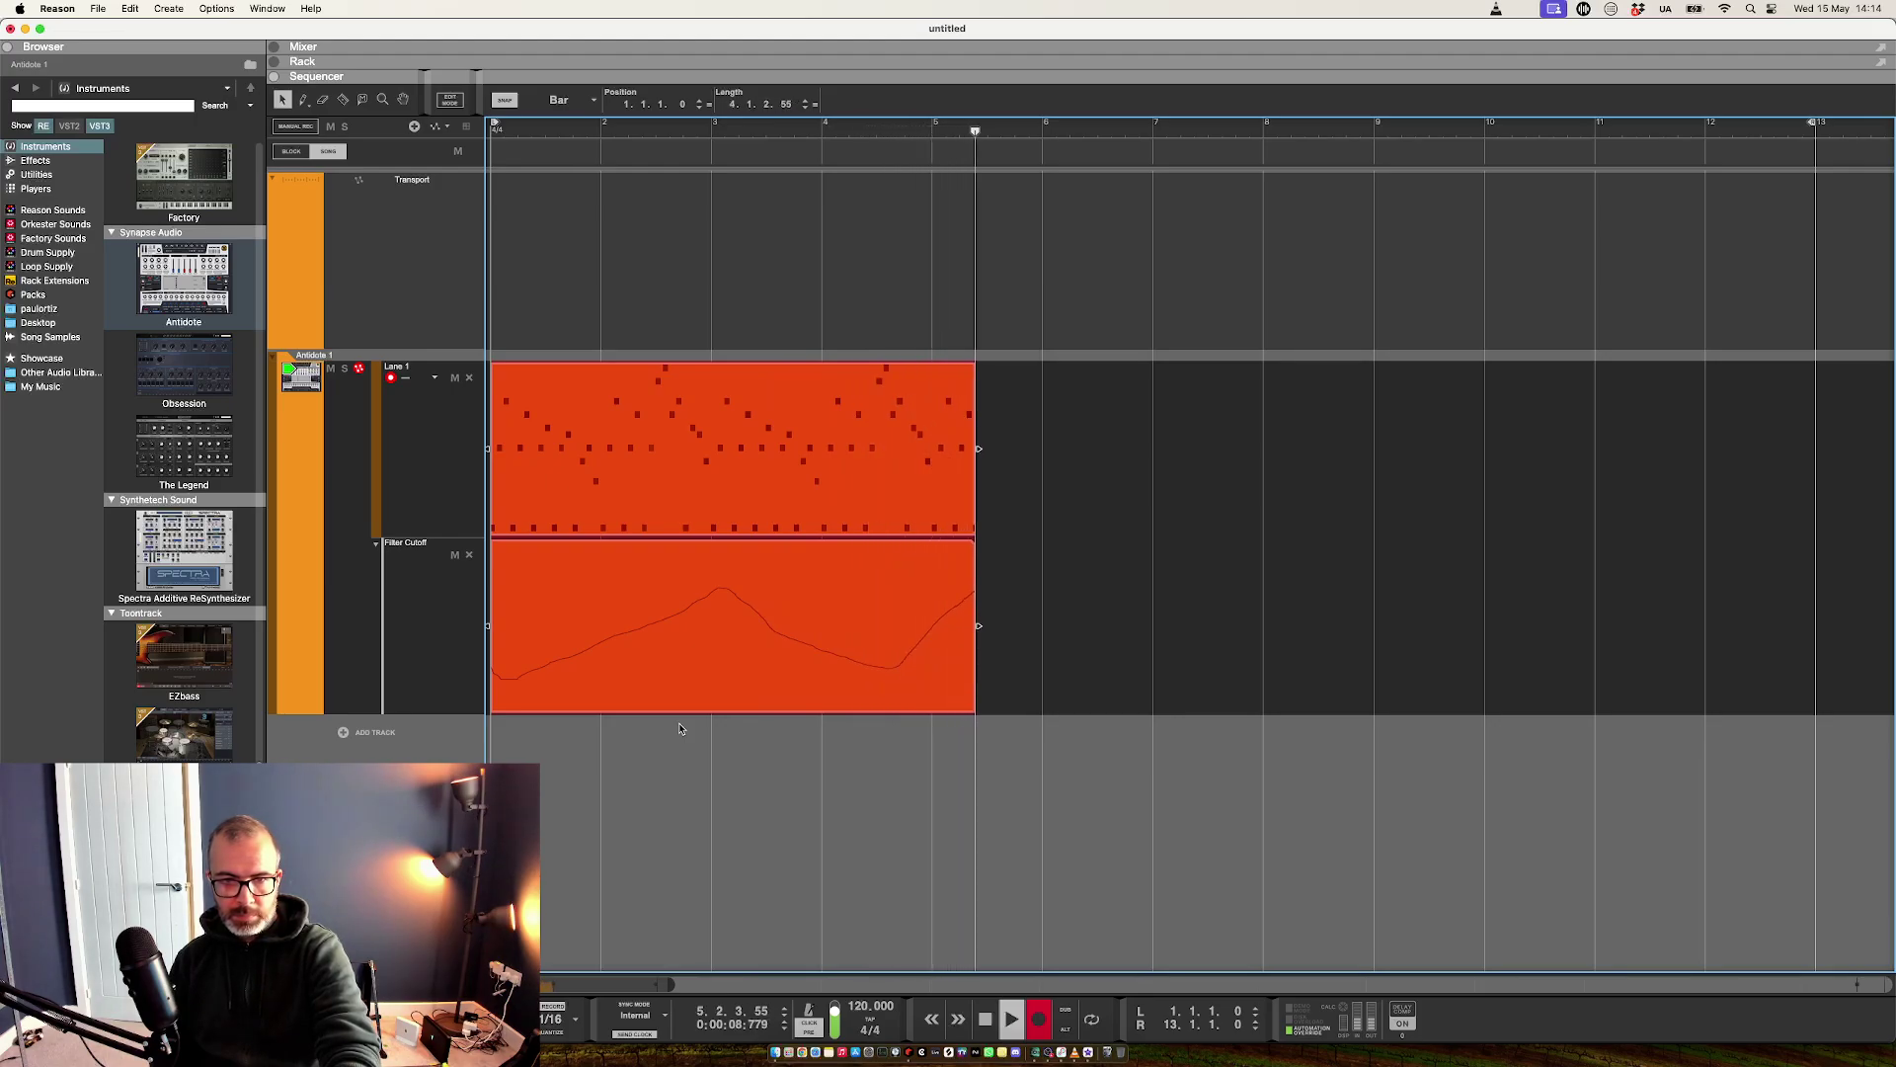
key("space")
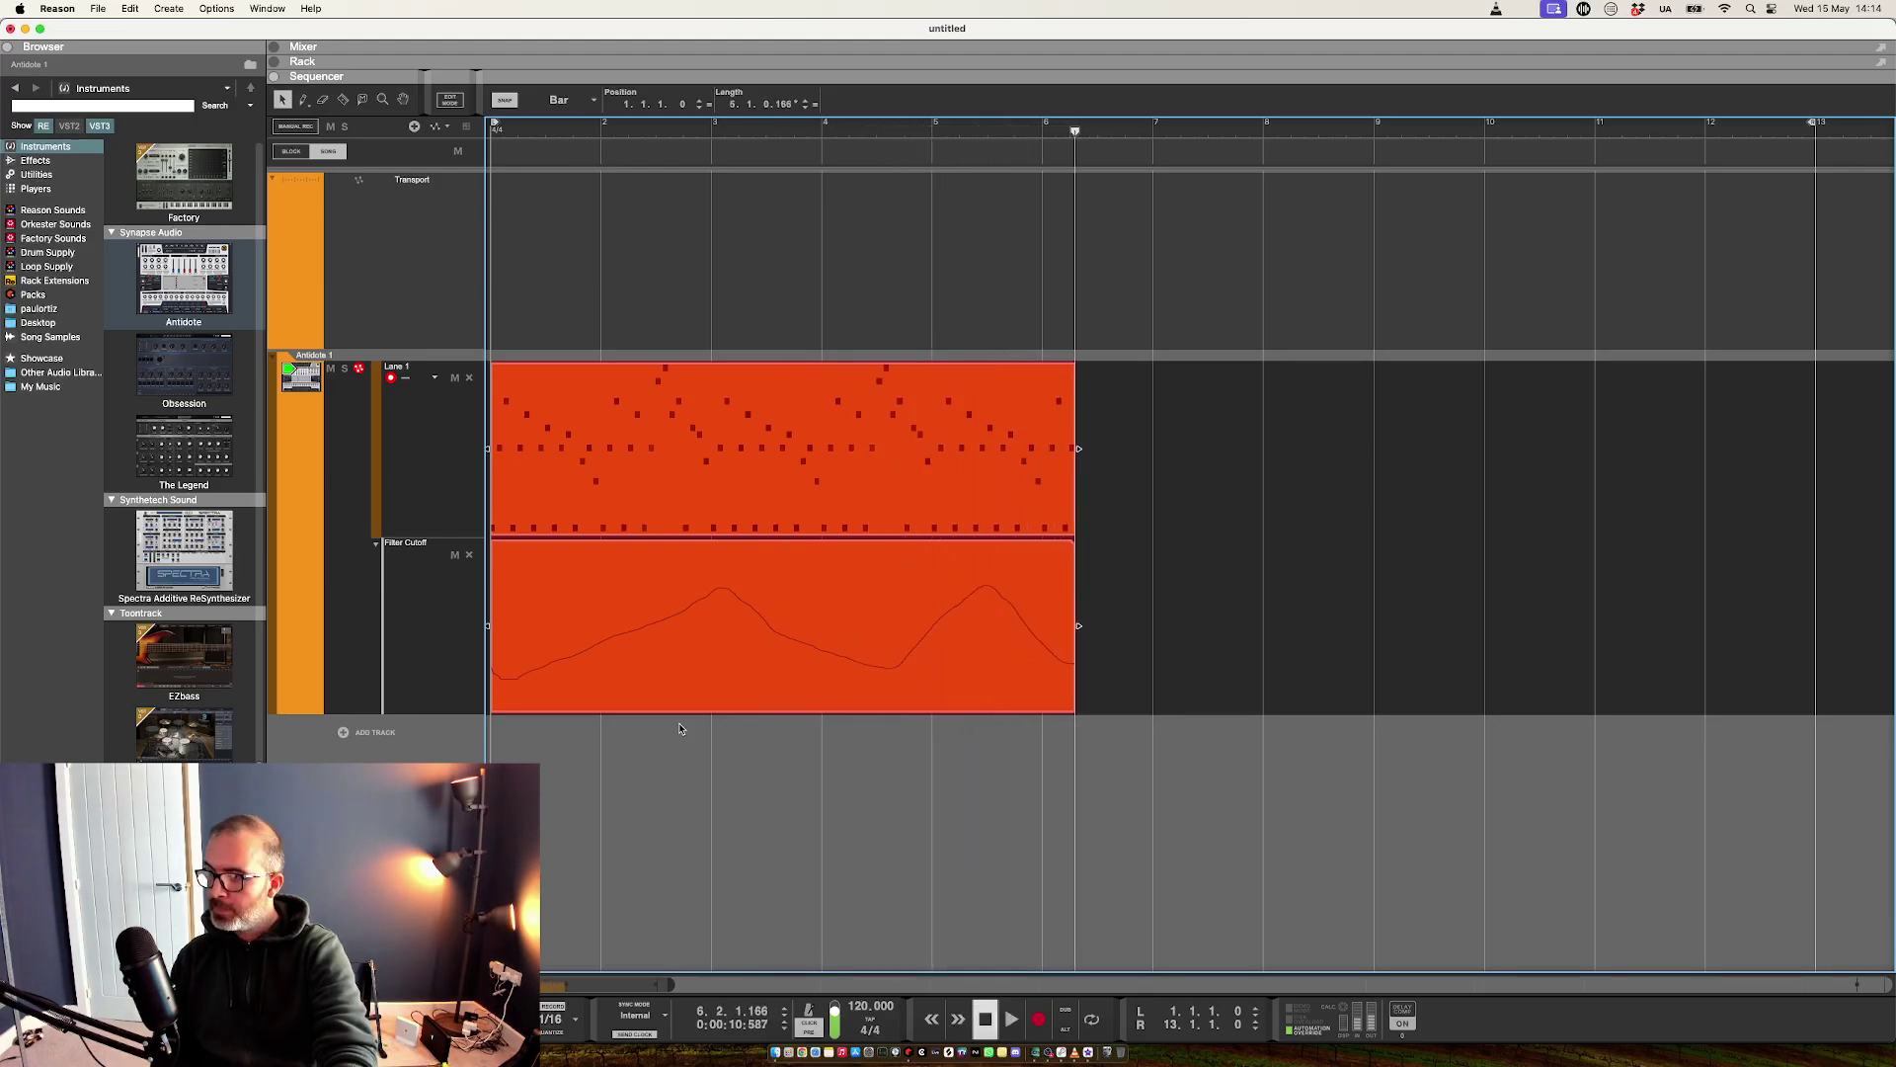